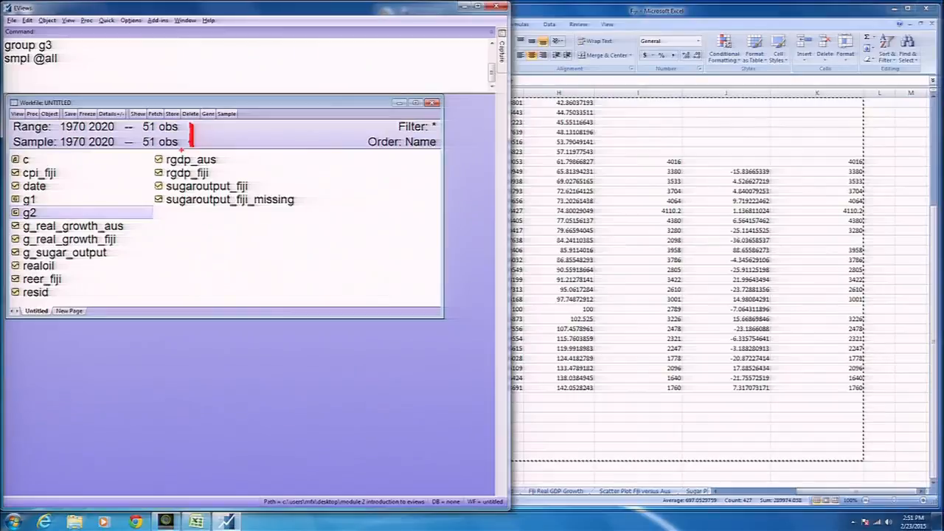
{"action": "mouse_move", "coordinate": [46, 136]}
{"action": "left_mouse_down"}
{"action": "mouse_move", "coordinate": [7, 147]}
{"action": "mouse_move", "coordinate": [47, 153]}
{"action": "mouse_move", "coordinate": [21, 135]}
{"action": "left_mouse_up"}
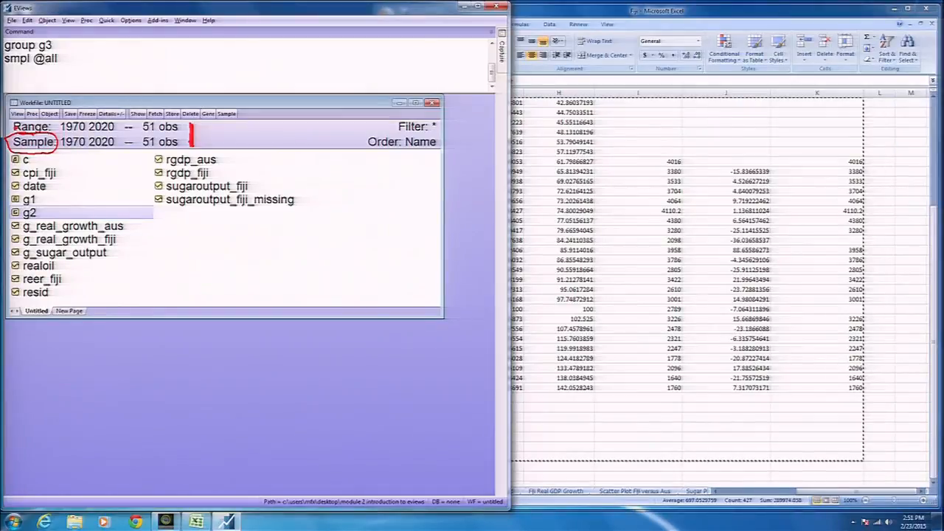
{"action": "key", "text": "Escape"}
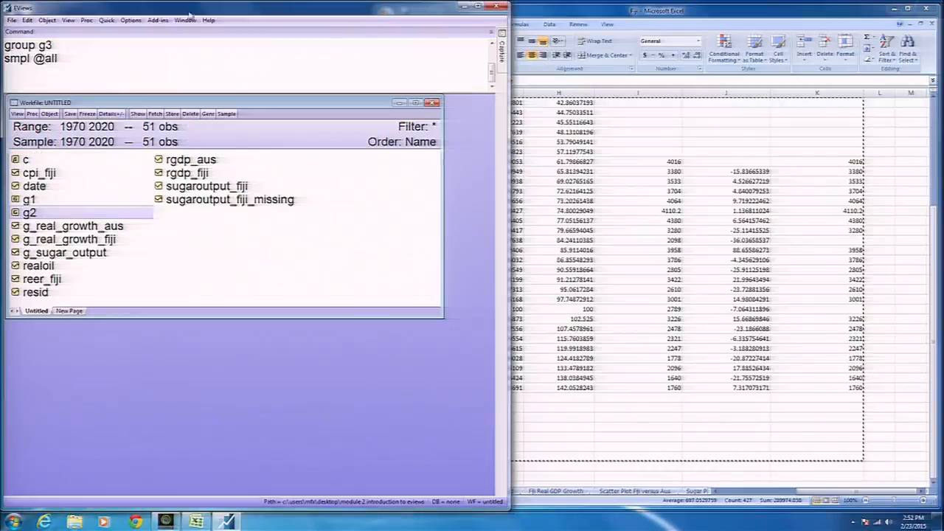
Restrict the workfile sample to 1990 through 2013 with the command smpl 1990 2013
{"action": "left_click", "coordinate": [41, 77]}
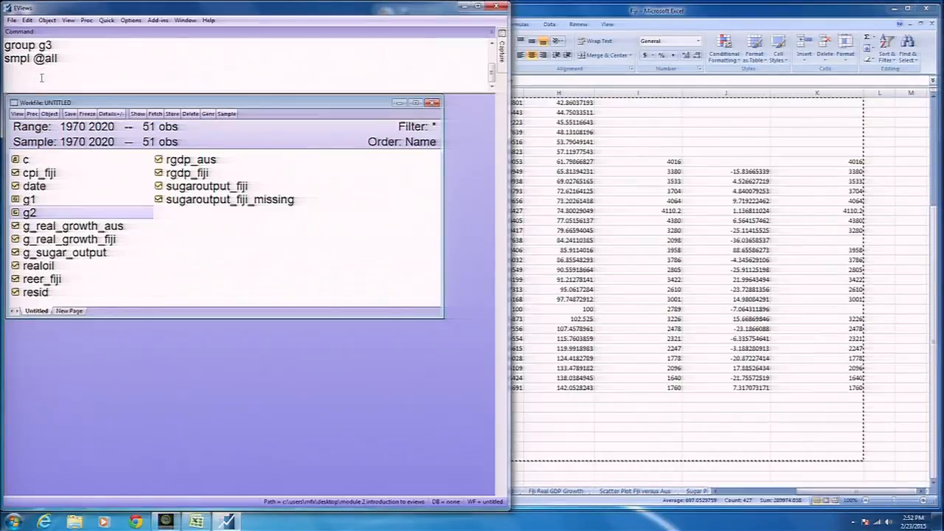
{"action": "type", "text": "smpl"}
{"action": "type", "text": "1990 200"}
{"action": "key", "text": "BackSpace"}
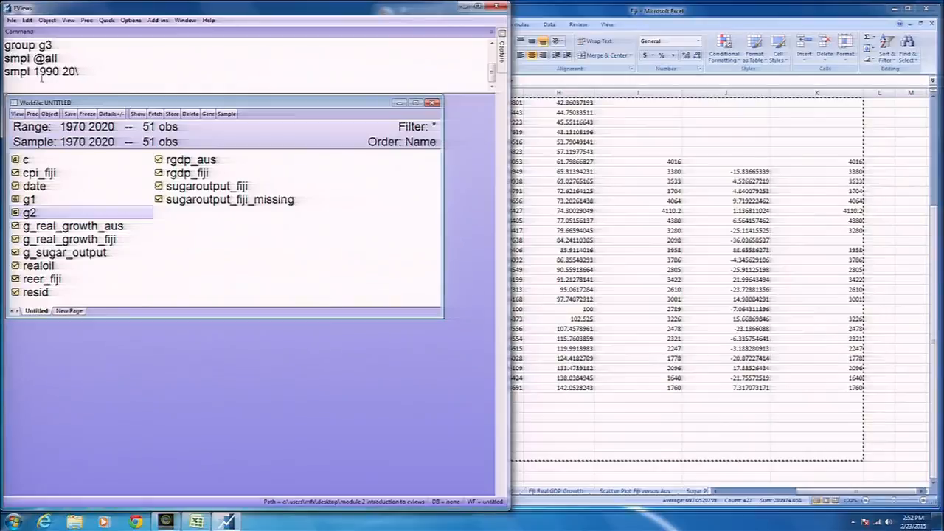
{"action": "scroll", "coordinate": [42, 78], "scroll_direction": "up", "scroll_amount": 1}
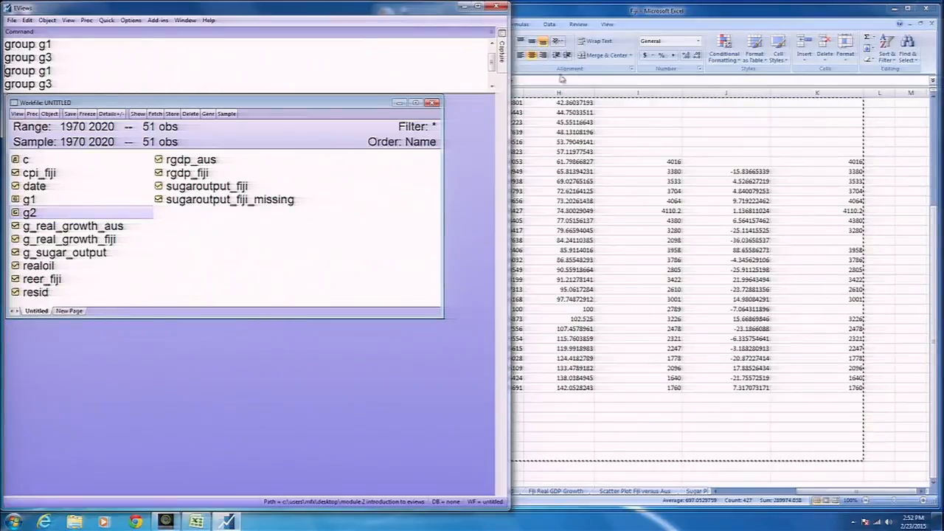
{"action": "scroll", "coordinate": [492, 81], "scroll_direction": "down", "scroll_amount": 2}
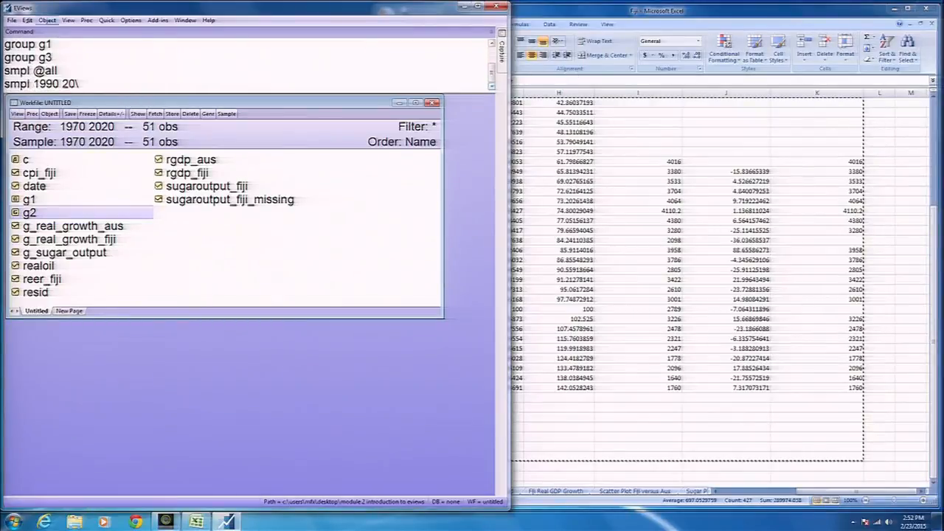
{"action": "type", "text": "13"}
{"action": "key", "text": "Return"}
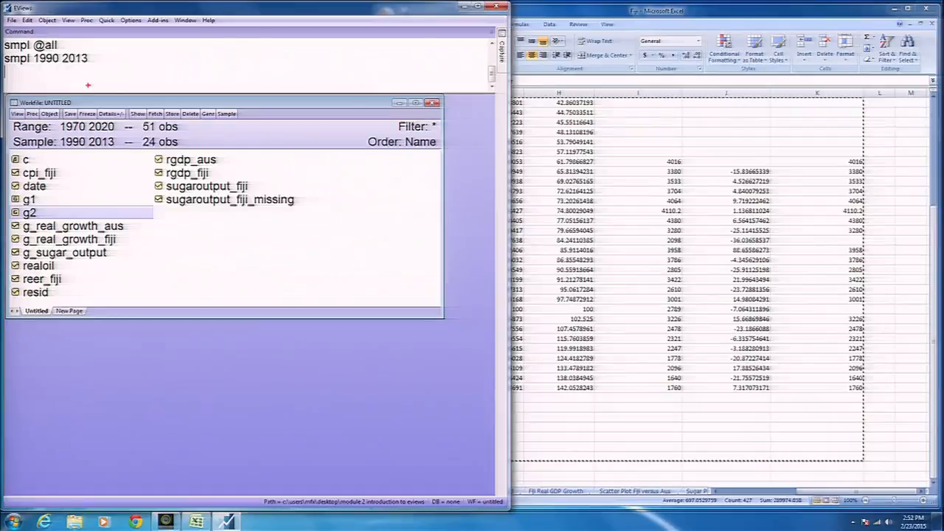
{"action": "mouse_move", "coordinate": [182, 129]}
{"action": "left_mouse_down"}
{"action": "mouse_move", "coordinate": [208, 125]}
{"action": "mouse_move", "coordinate": [188, 130]}
{"action": "left_mouse_up"}
{"action": "mouse_move", "coordinate": [184, 142]}
{"action": "left_mouse_down"}
{"action": "mouse_move", "coordinate": [210, 139]}
{"action": "mouse_move", "coordinate": [182, 141]}
{"action": "mouse_move", "coordinate": [191, 145]}
{"action": "left_mouse_up"}
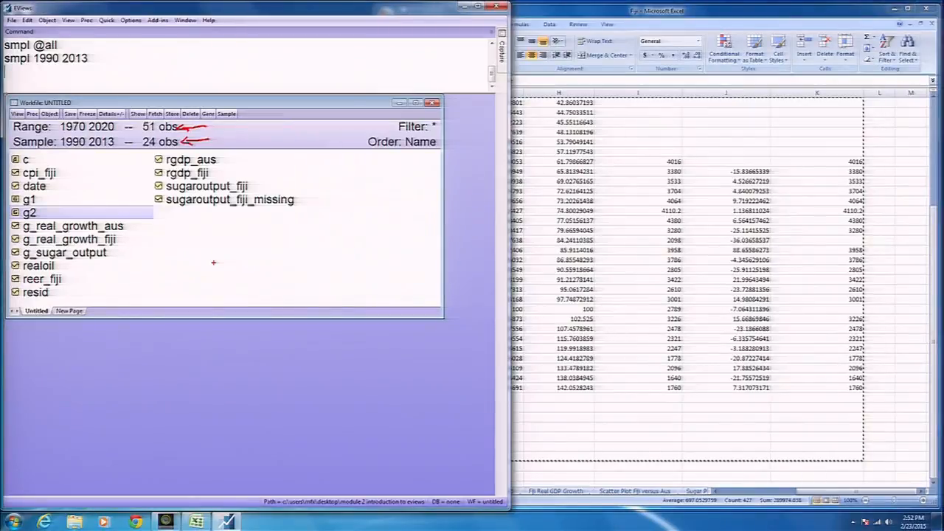
{"action": "key", "text": "Escape"}
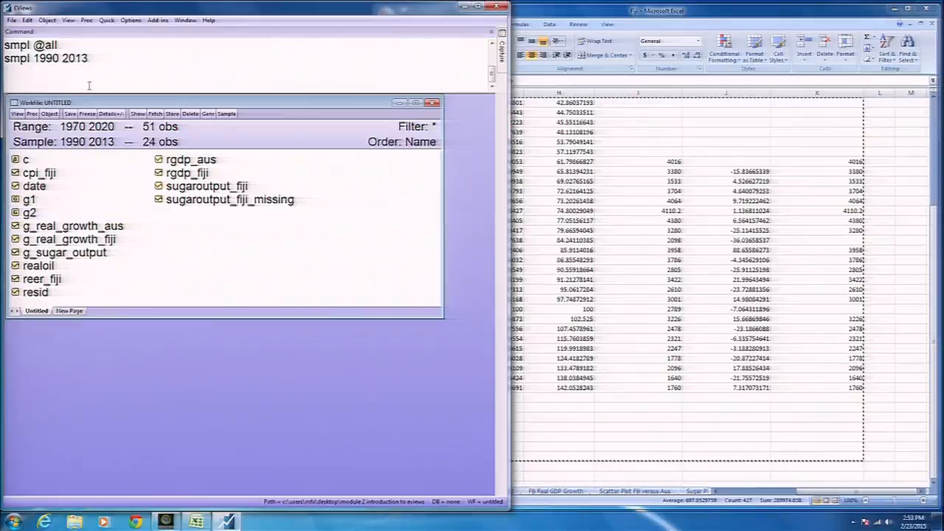
{"action": "left_click", "coordinate": [18, 114]}
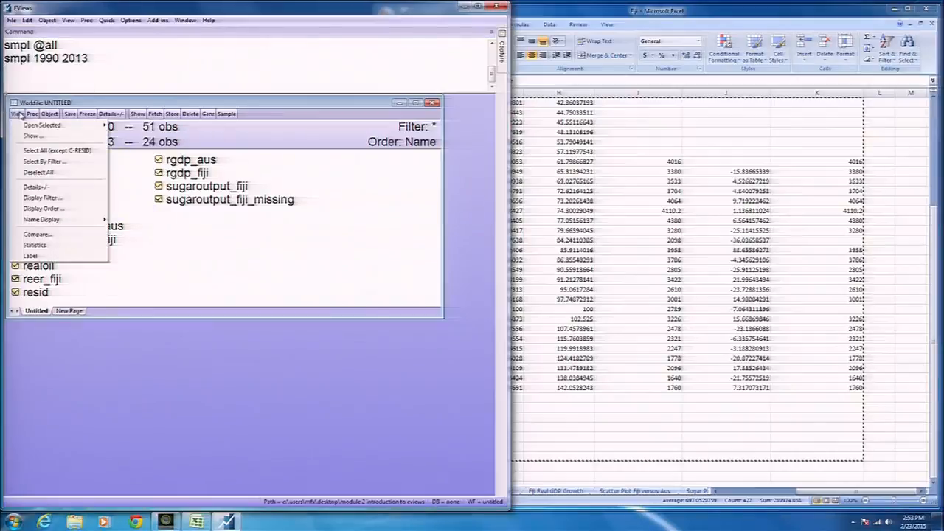
{"action": "mouse_move", "coordinate": [45, 127]}
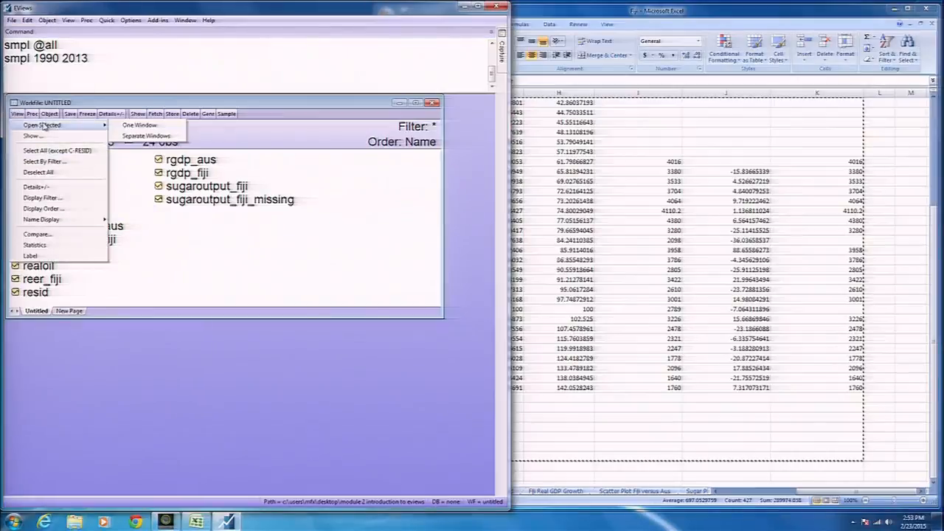
{"action": "left_click", "coordinate": [124, 202]}
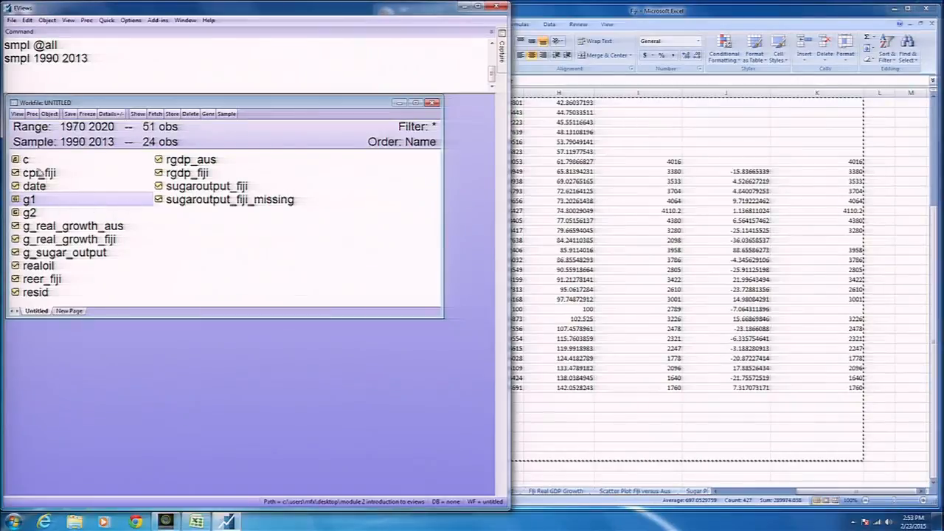
Open the rgdp_fiji series full-screen and examine which years its spreadsheet lists
{"action": "double_click", "coordinate": [216, 177]}
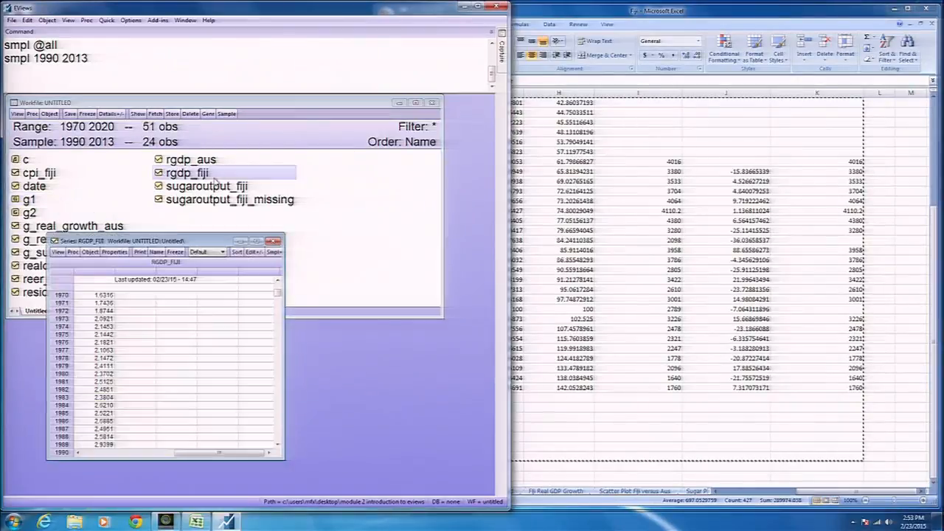
{"action": "left_click", "coordinate": [256, 242]}
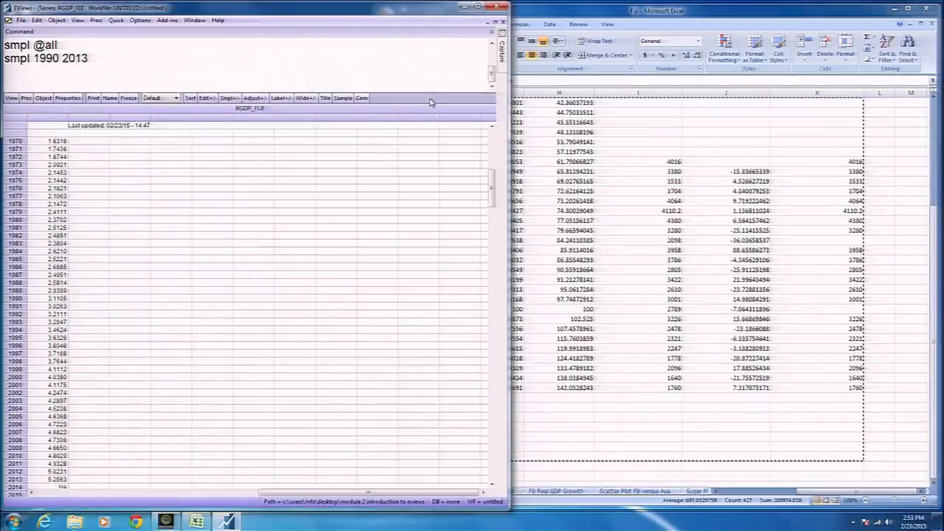
{"action": "left_click", "coordinate": [481, 6]}
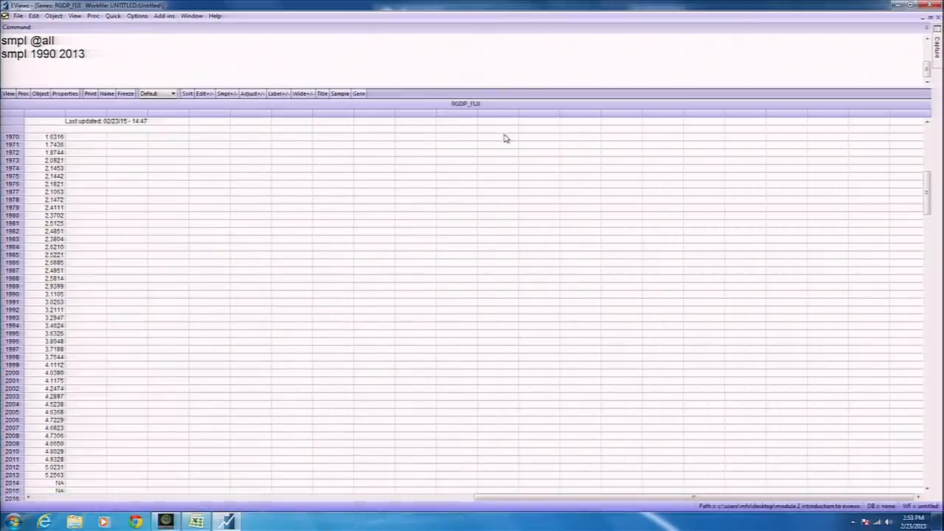
{"action": "scroll", "coordinate": [141, 187], "scroll_direction": "down", "scroll_amount": 4}
{"action": "scroll", "coordinate": [141, 188], "scroll_direction": "up", "scroll_amount": 4}
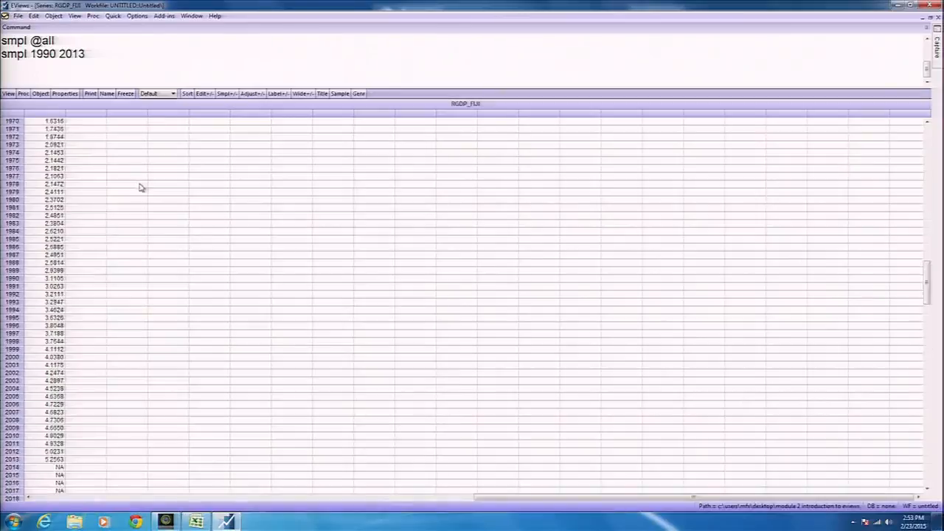
{"action": "scroll", "coordinate": [140, 189], "scroll_direction": "down", "scroll_amount": 1}
{"action": "scroll", "coordinate": [140, 188], "scroll_direction": "up", "scroll_amount": 1}
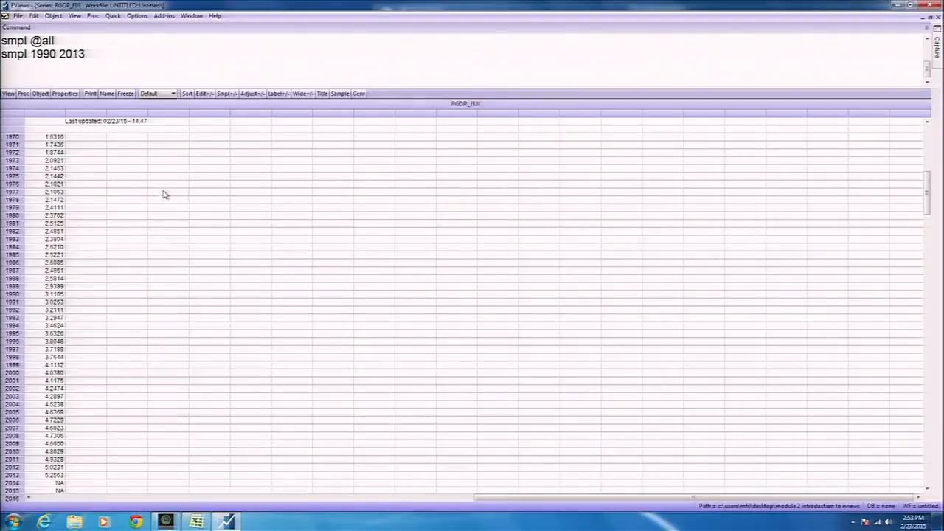
Toggle the rgdp_fiji spreadsheet between full range and current sample, ending with only the sample observations displayed
{"action": "left_click", "coordinate": [228, 94]}
{"action": "left_click", "coordinate": [228, 94]}
{"action": "left_click", "coordinate": [228, 94]}
{"action": "left_click", "coordinate": [228, 93]}
{"action": "left_click", "coordinate": [228, 94]}
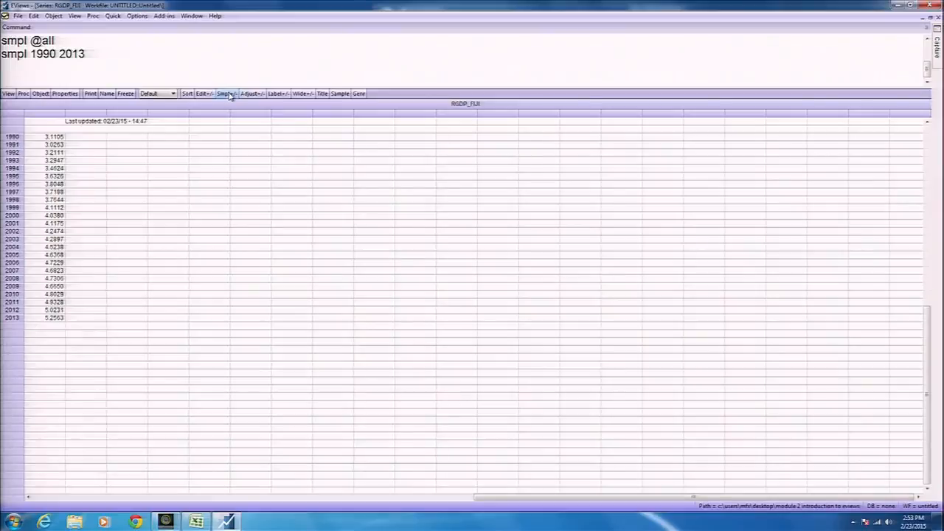
Edit the existing sample command to smpl 1995 2013 and run it
{"action": "left_click_drag", "start_coordinate": [50, 57], "coordinate": [56, 59]}
{"action": "type", "text": "5"}
{"action": "key", "text": "Delete"}
{"action": "left_click", "coordinate": [101, 50]}
{"action": "key", "text": "Return"}
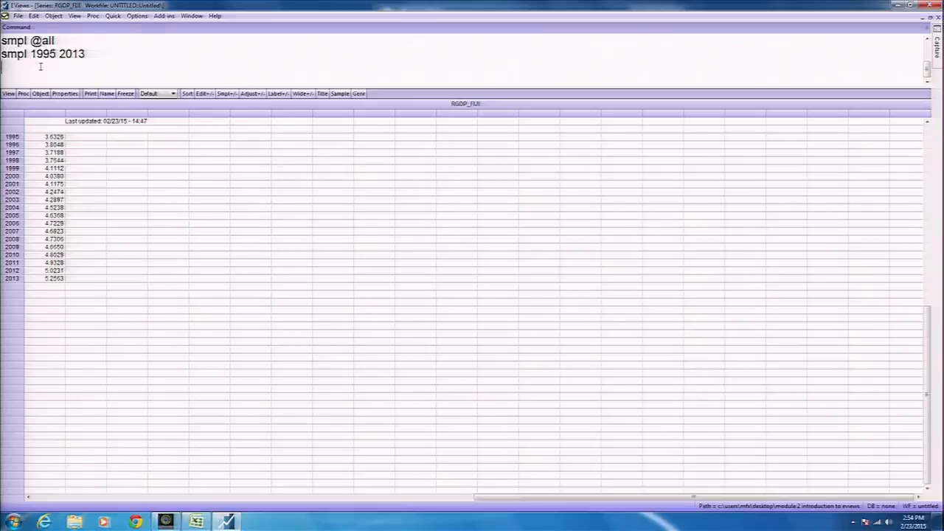
Display the descriptive statistics table for rgdp_fiji and check its observation count
{"action": "left_click", "coordinate": [9, 94]}
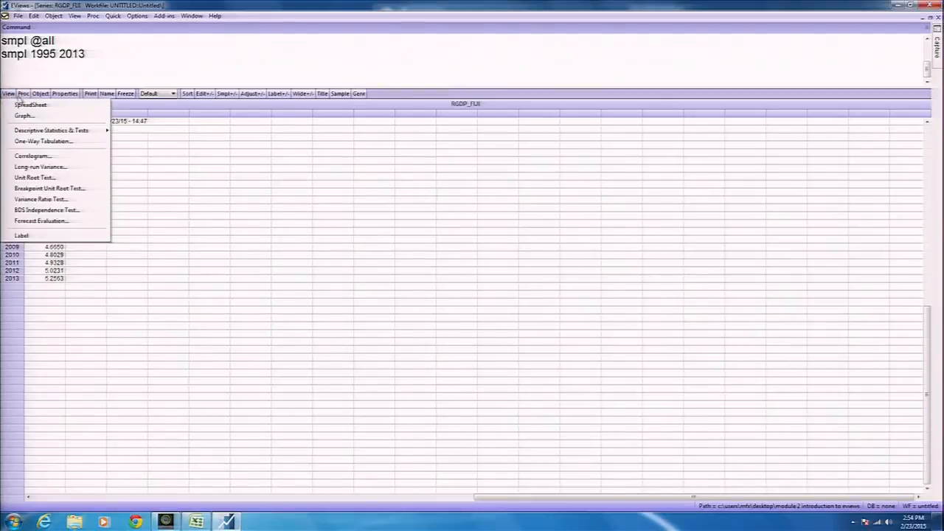
{"action": "mouse_move", "coordinate": [49, 132]}
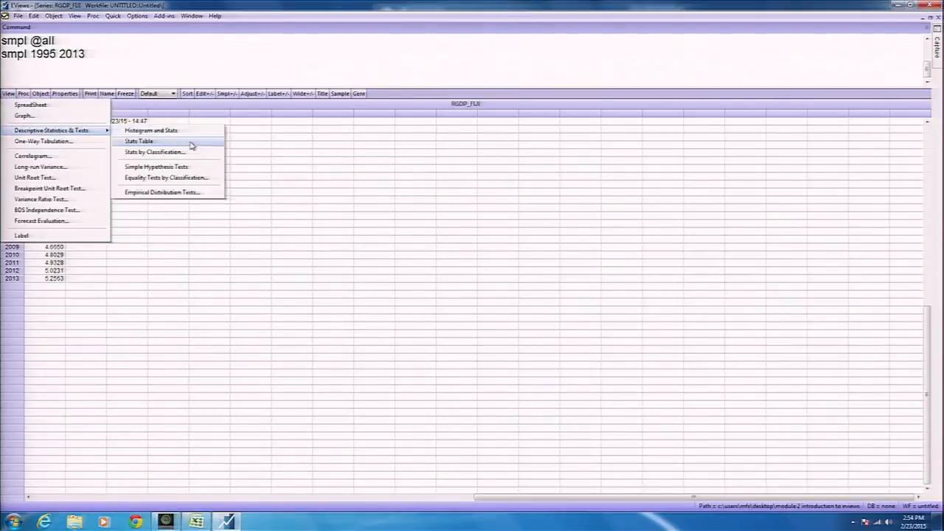
{"action": "left_click", "coordinate": [191, 143]}
{"action": "left_click", "coordinate": [84, 223]}
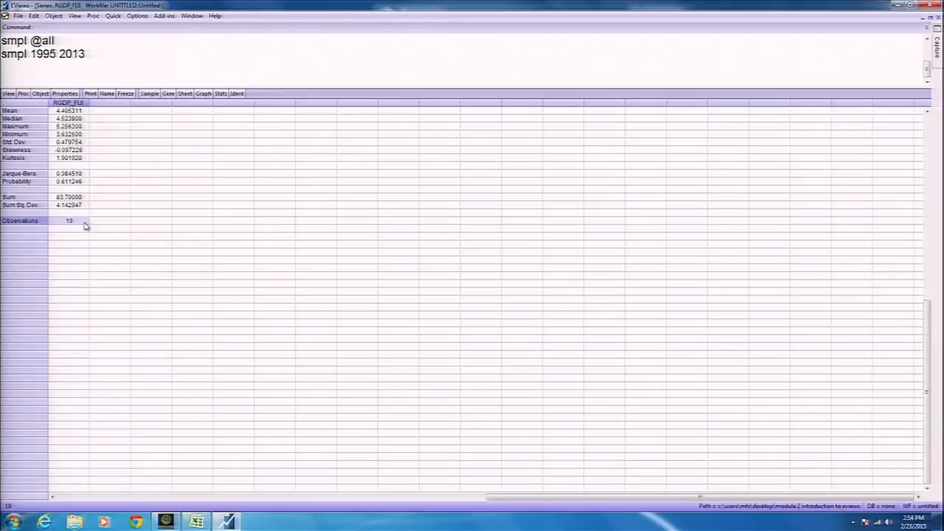
Change the sample command's start year to 1990 and rerun it to update the rgdp_fiji statistics
{"action": "left_click_drag", "start_coordinate": [49, 53], "coordinate": [58, 51]}
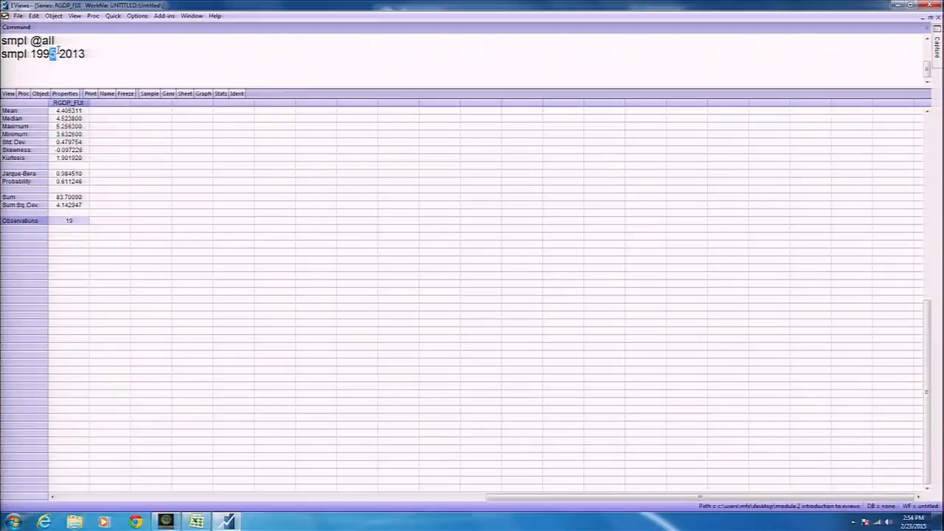
{"action": "type", "text": "9"}
{"action": "key", "text": "BackSpace"}
{"action": "type", "text": "0"}
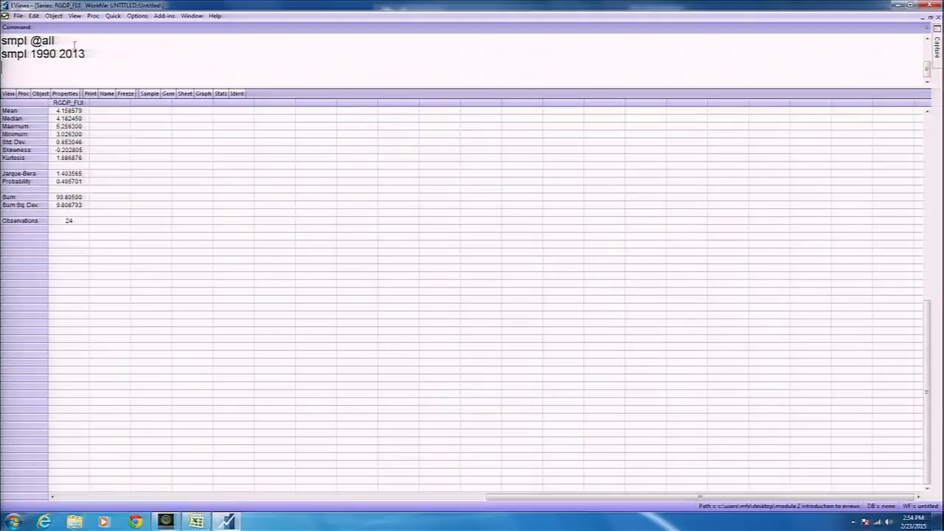
{"action": "mouse_move", "coordinate": [937, 39]}
{"action": "left_click", "coordinate": [938, 19]}
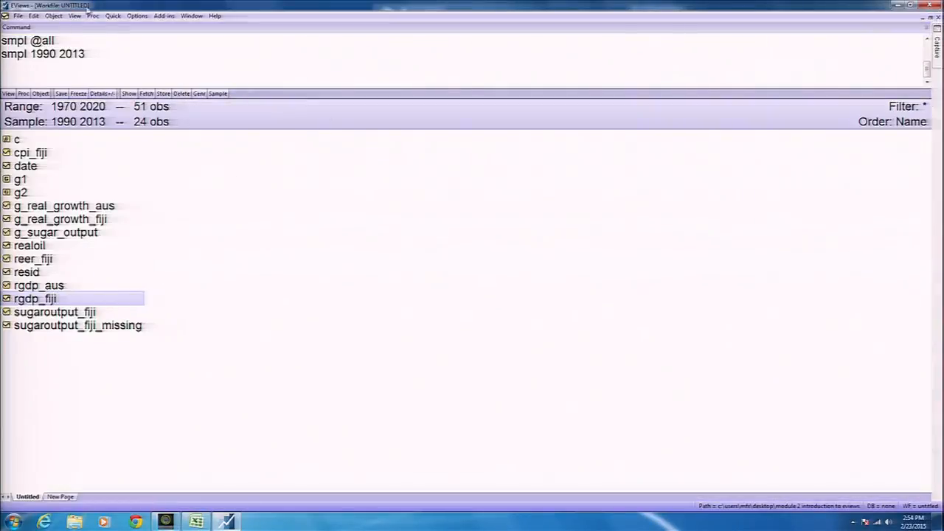
{"action": "left_click", "coordinate": [17, 76]}
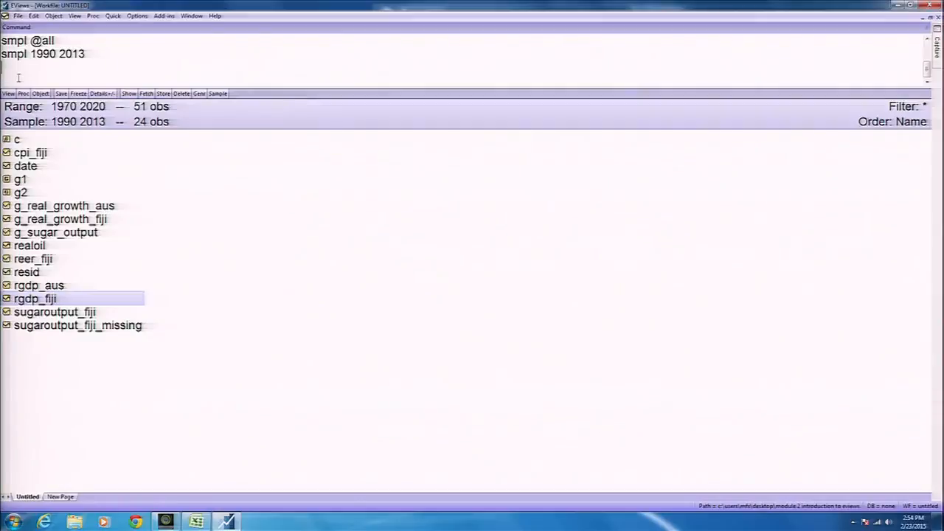
{"action": "type", "text": "smpl @all"}
{"action": "key", "text": "Return"}
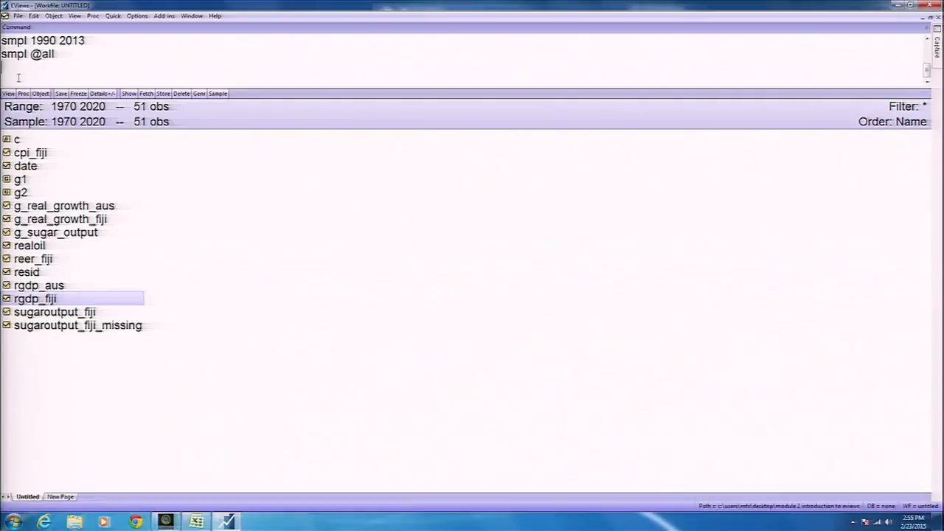
{"action": "double_click", "coordinate": [42, 124]}
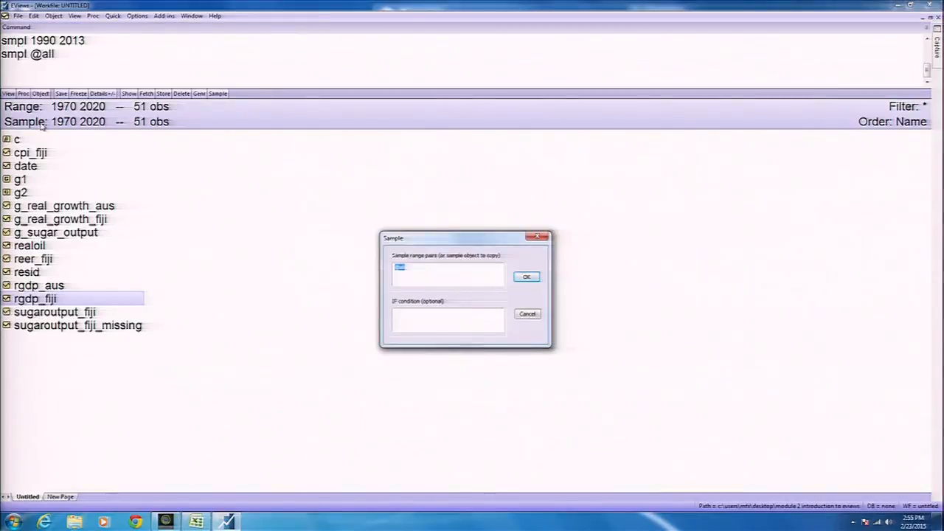
{"action": "mouse_move", "coordinate": [43, 119]}
{"action": "left_mouse_down"}
{"action": "mouse_move", "coordinate": [9, 118]}
{"action": "mouse_move", "coordinate": [8, 130]}
{"action": "mouse_move", "coordinate": [48, 124]}
{"action": "mouse_move", "coordinate": [30, 114]}
{"action": "left_mouse_up"}
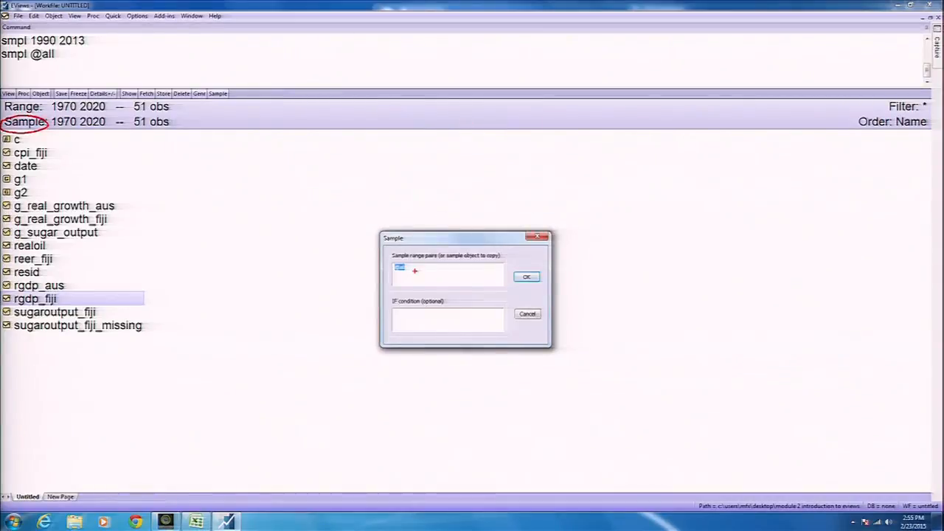
{"action": "key", "text": "Escape"}
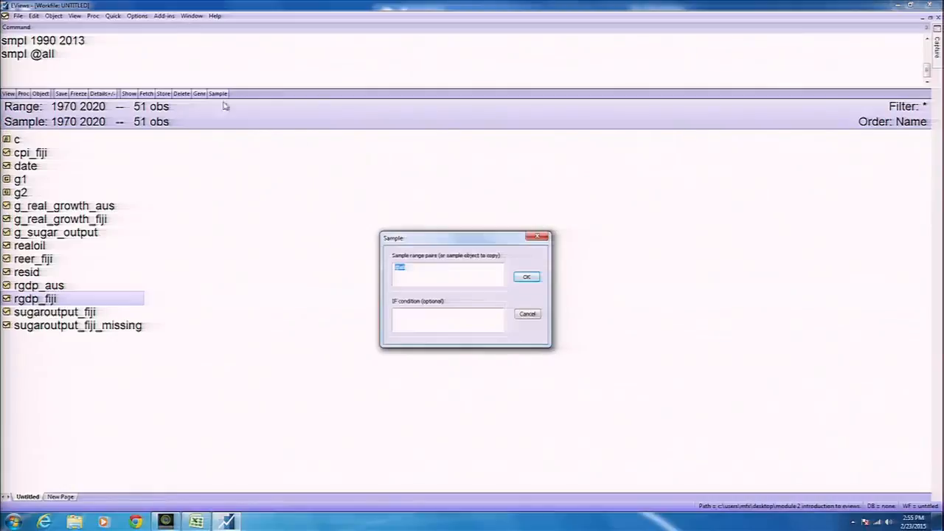
{"action": "left_click_drag", "start_coordinate": [414, 268], "coordinate": [389, 270]}
{"action": "type", "text": "1970 1990 2000 20"}
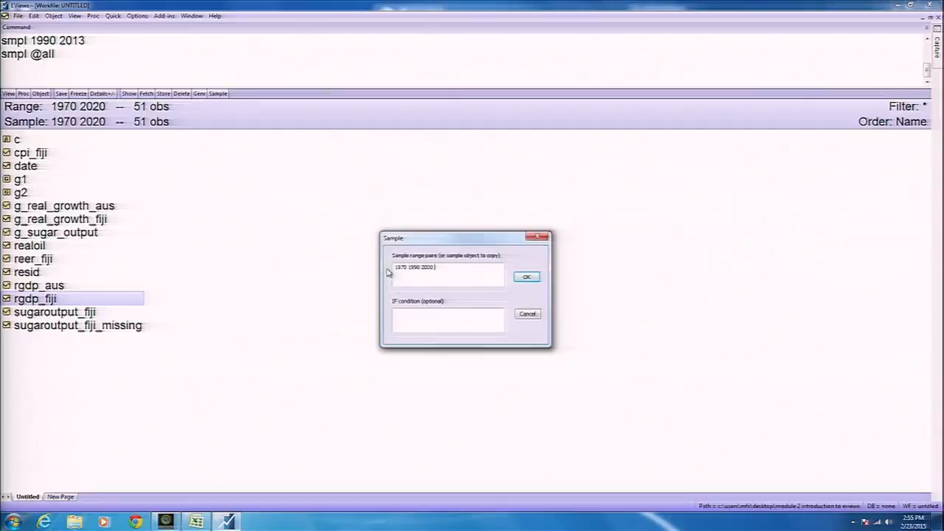
{"action": "type", "text": "13"}
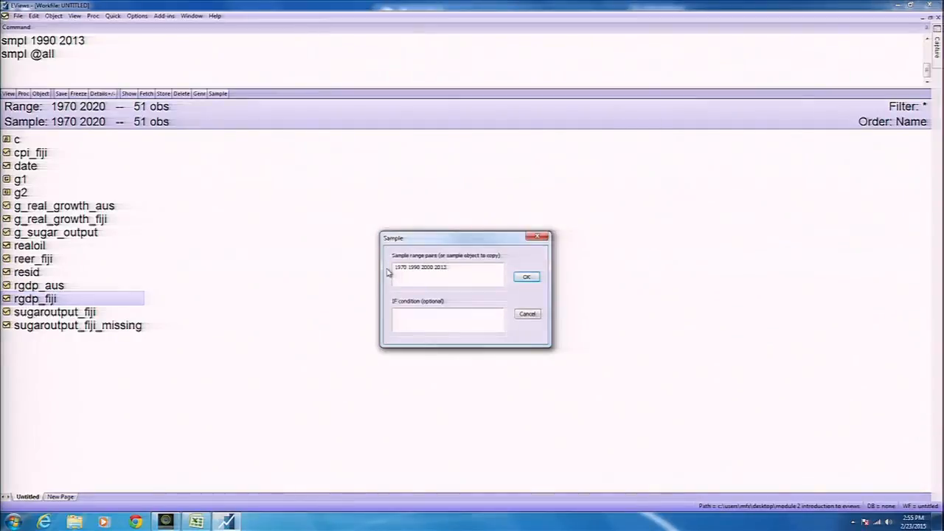
{"action": "key", "text": "Return"}
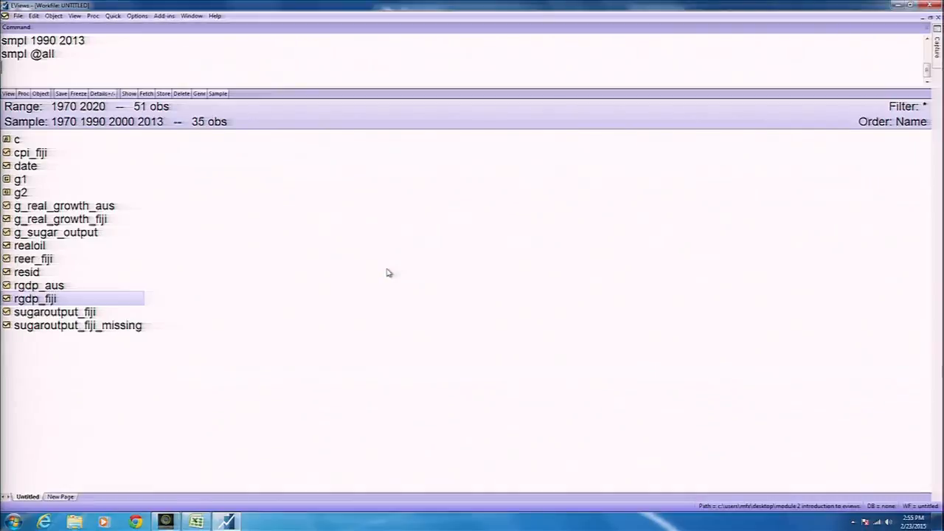
Open the selected rgdp_fiji series in one window to view its statistics for the current sample
{"action": "left_click", "coordinate": [9, 94]}
{"action": "mouse_move", "coordinate": [39, 111]}
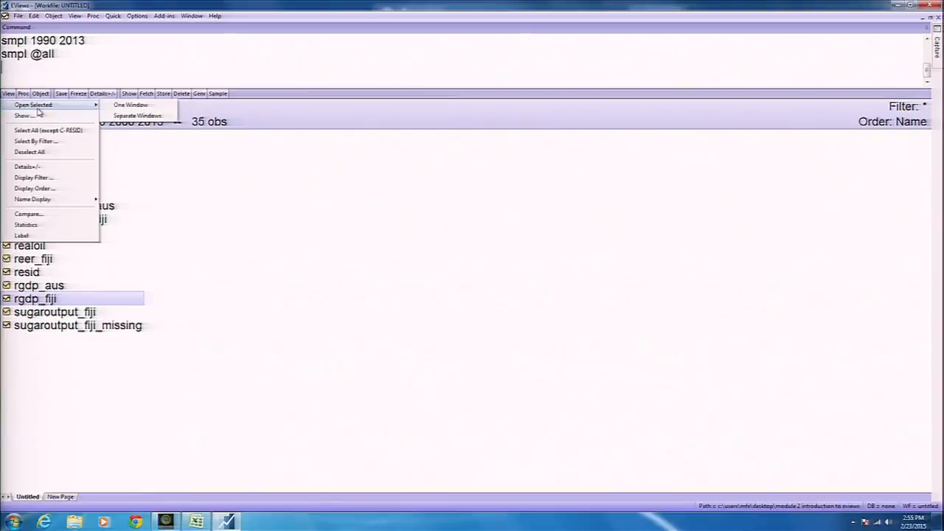
{"action": "left_click", "coordinate": [137, 104]}
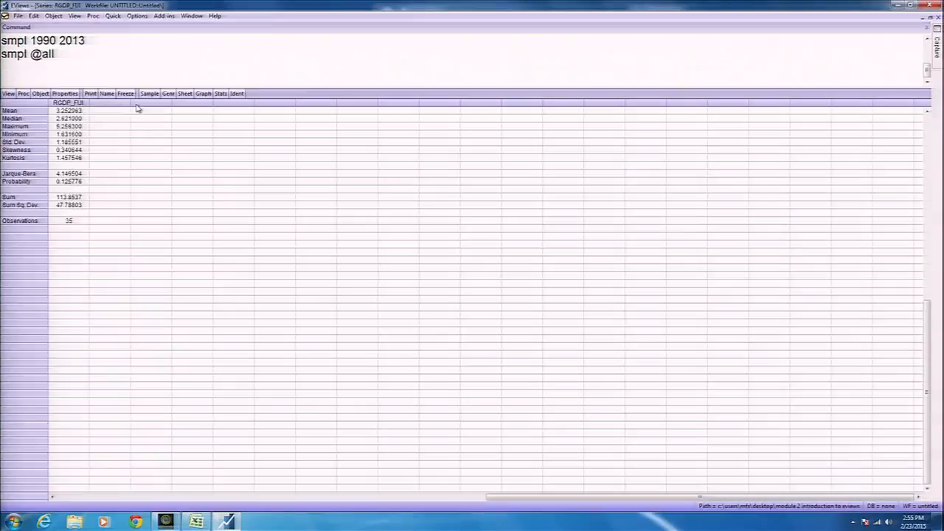
Display the rgdp_fiji series as a spreadsheet, and bring back its descriptive statistics table
{"action": "left_click", "coordinate": [9, 93]}
{"action": "left_click", "coordinate": [28, 105]}
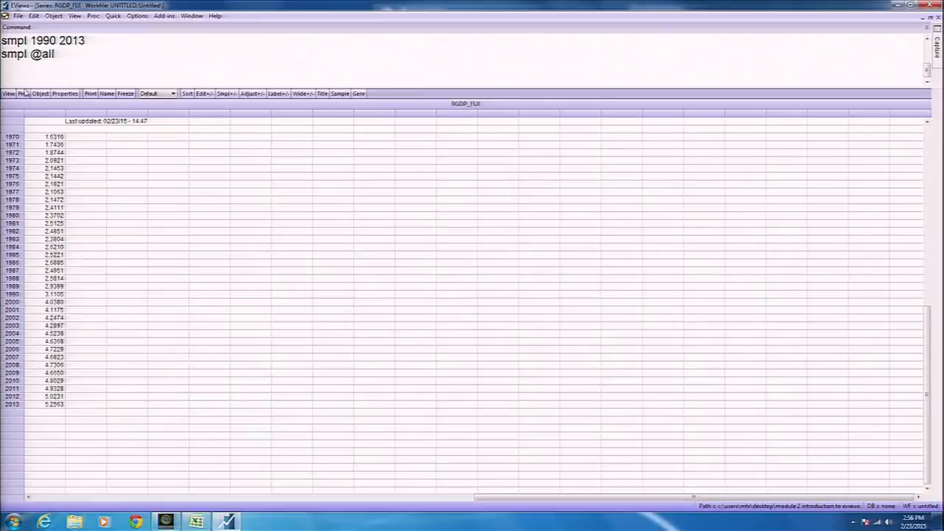
{"action": "left_click", "coordinate": [23, 94]}
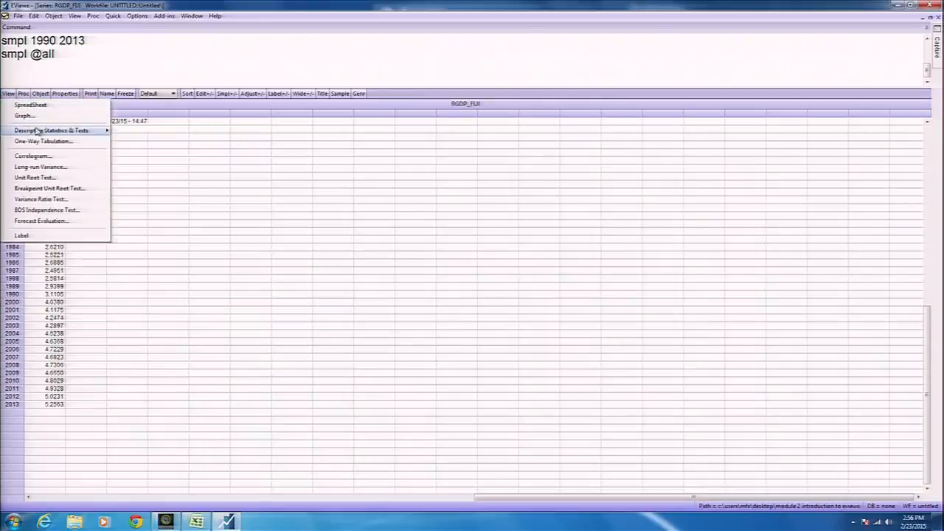
{"action": "mouse_move", "coordinate": [37, 130]}
{"action": "left_click", "coordinate": [188, 141]}
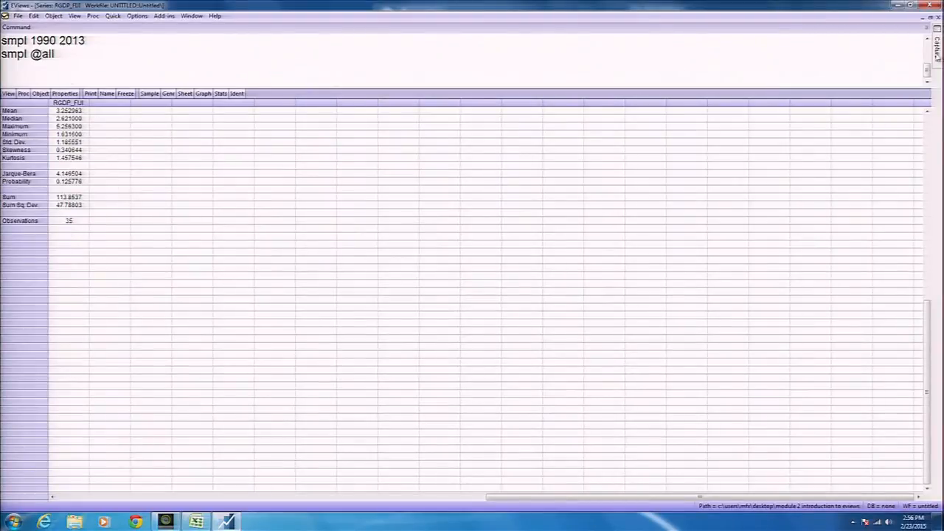
{"action": "left_click", "coordinate": [938, 18]}
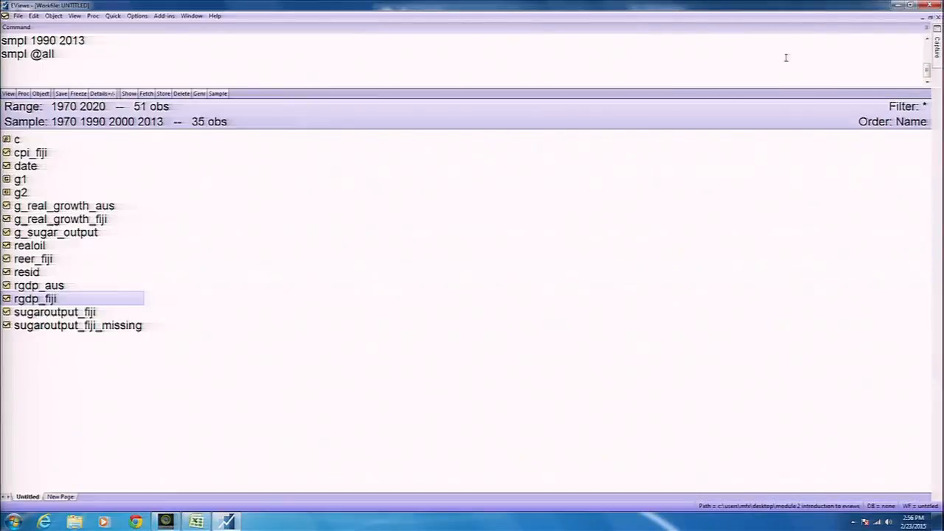
{"action": "left_click", "coordinate": [54, 54]}
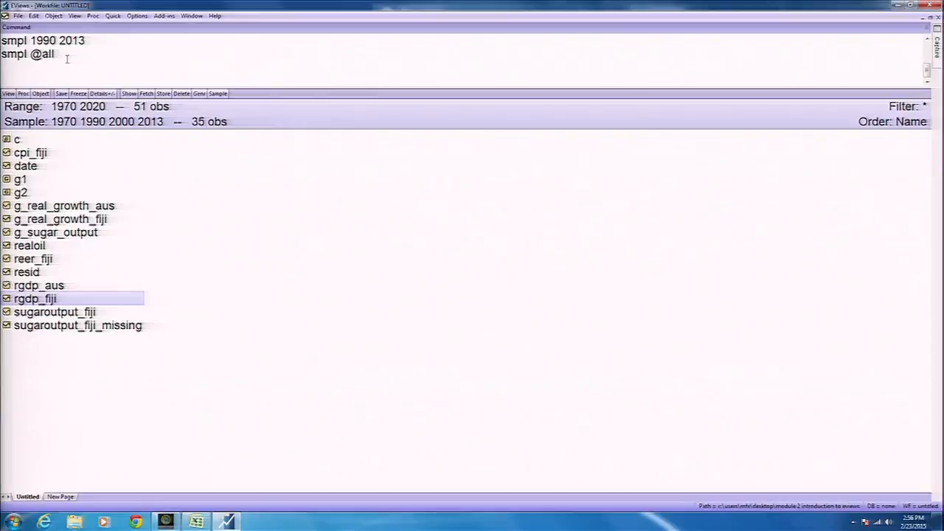
{"action": "key", "text": "Return"}
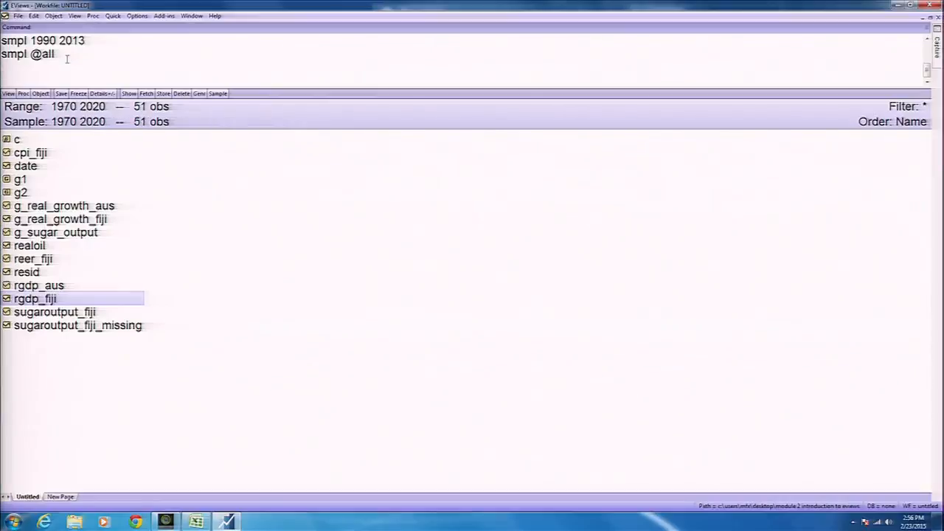
{"action": "type", "text": "smpl @first @last"}
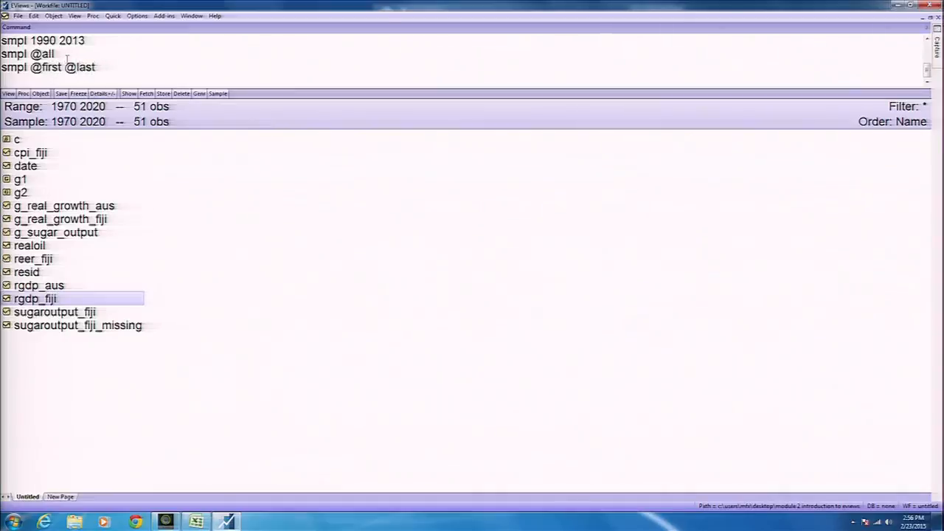
{"action": "key", "text": "Return"}
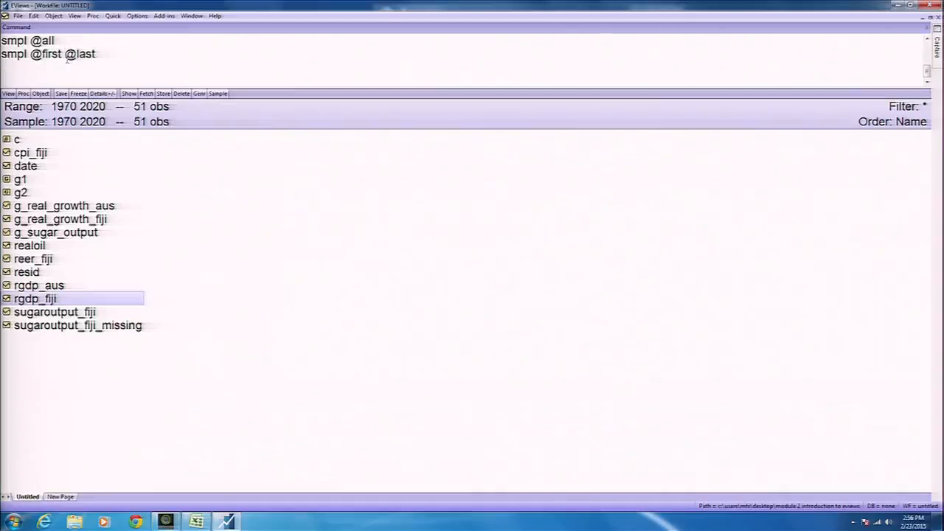
{"action": "type", "text": "smpl @first "}
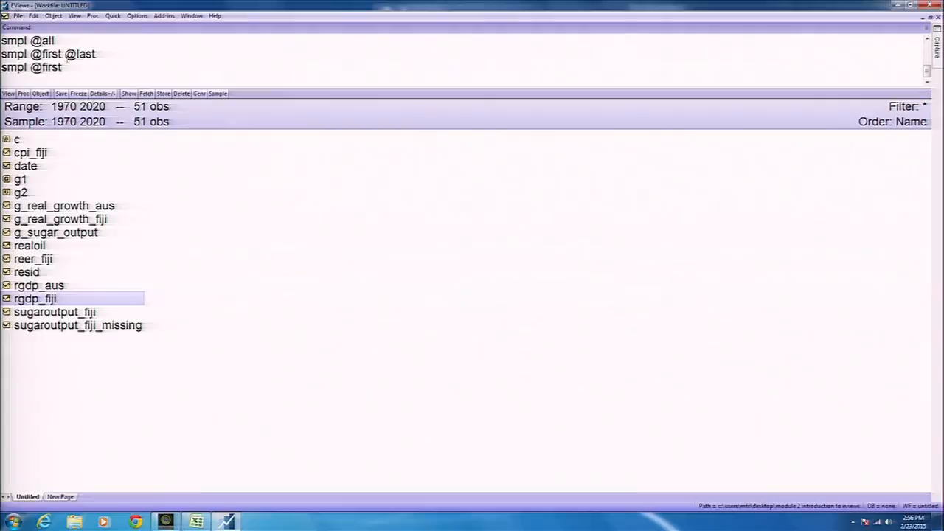
{"action": "type", "text": "+ 5 @"}
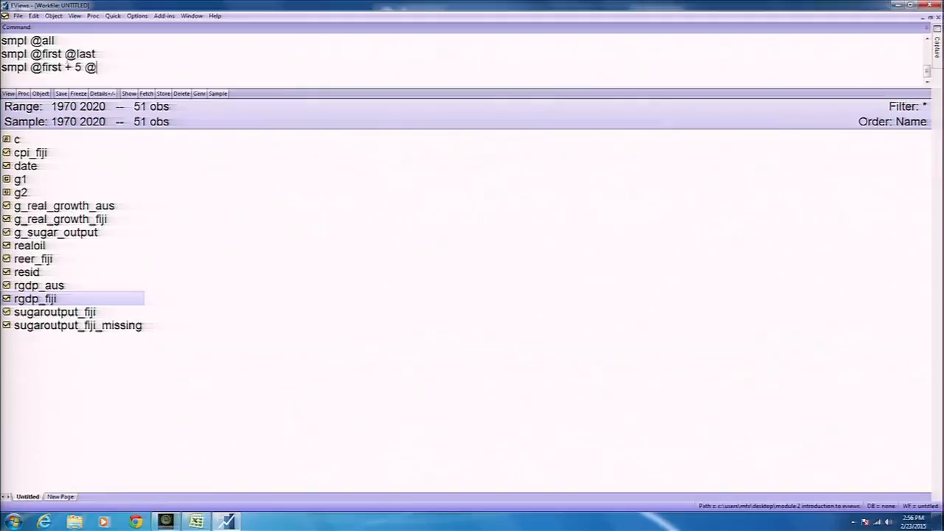
{"action": "type", "text": "last - 10"}
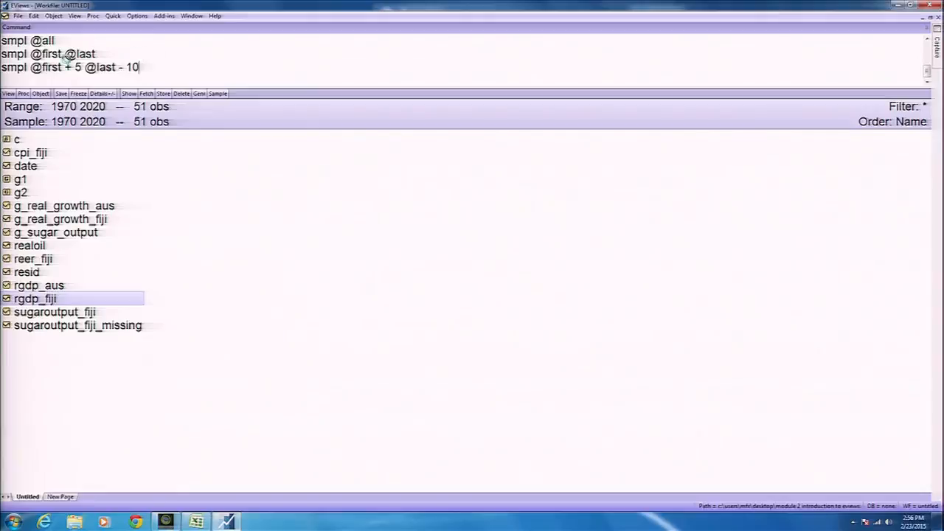
{"action": "key", "text": "Return"}
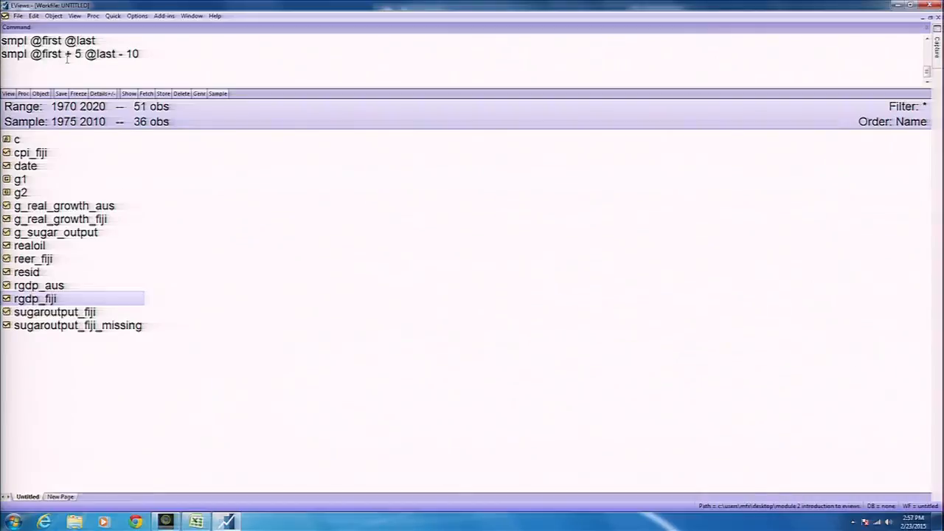
{"action": "type", "text": "smpl @all if dlog("}
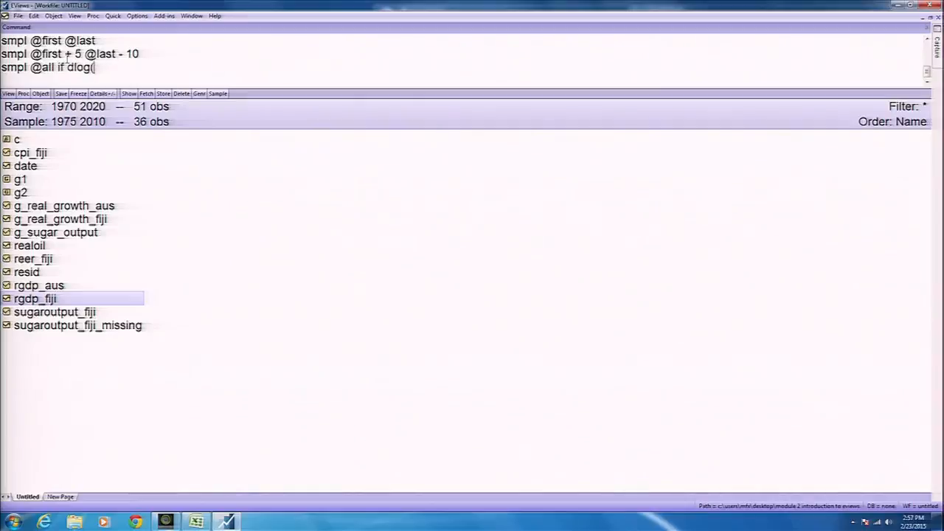
{"action": "type", "text": "rgd"}
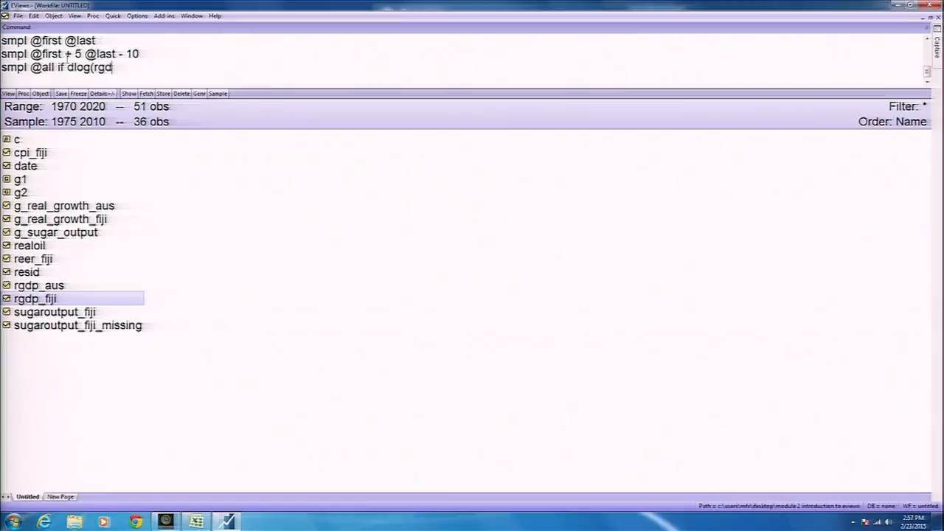
{"action": "type", "text": "p_aus)>0"}
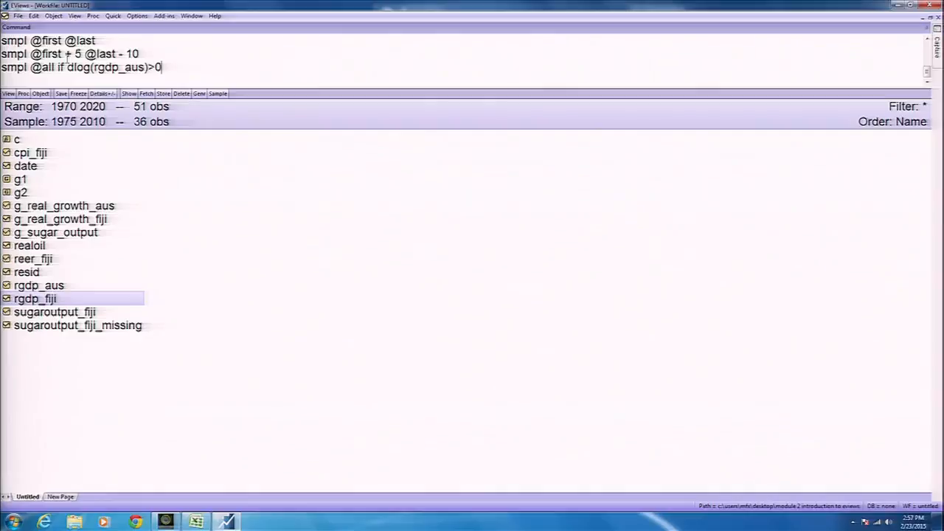
{"action": "key", "text": "Return"}
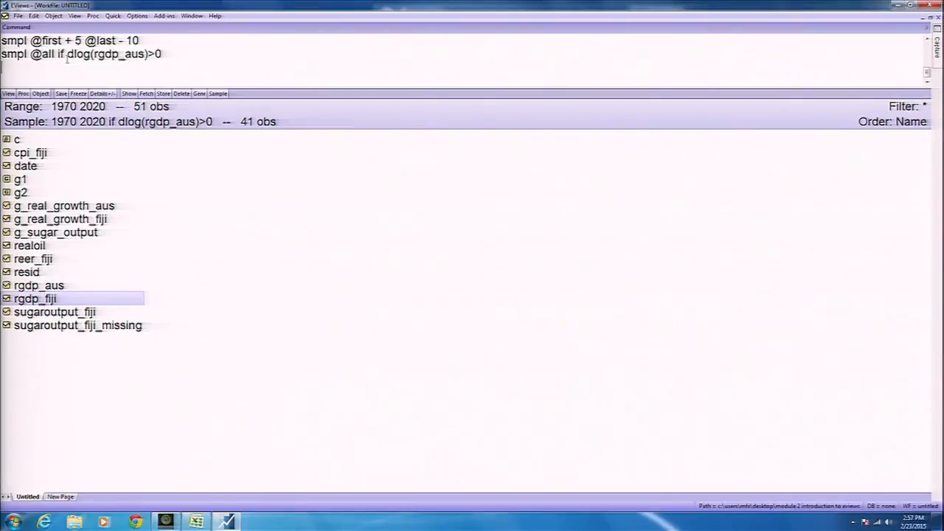
{"action": "type", "text": "s"}
{"action": "key", "text": "BackSpace"}
{"action": "key", "text": "BackSpace"}
{"action": "type", "text": "smpl"}
{"action": "key", "text": "Return"}
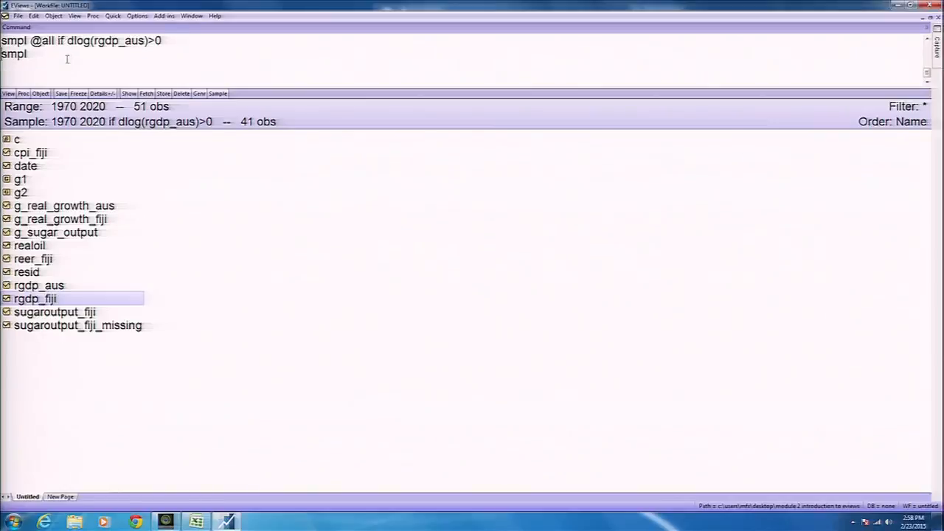
{"action": "key", "text": "BackSpace"}
{"action": "key", "text": "BackSpace"}
{"action": "key", "text": "BackSpace"}
{"action": "key", "text": "BackSpace"}
{"action": "key", "text": "BackSpace"}
{"action": "key", "text": "BackSpace"}
Extend the conditional sample command with and (log(rgdp_fiji)>0) and run it
{"action": "type", "text": "and dlog(rgdp_"}
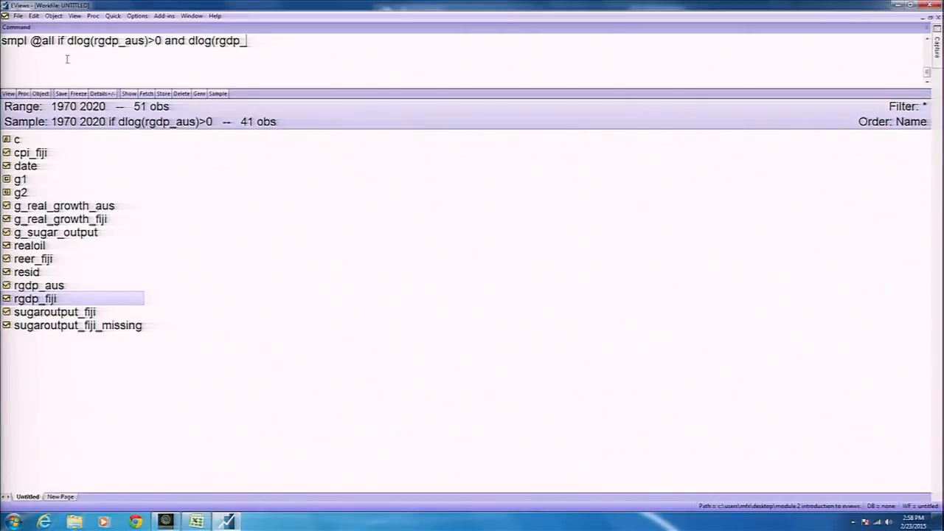
{"action": "type", "text": "fiji)>0)"}
{"action": "key", "text": "Left"}
{"action": "key", "text": "Left"}
{"action": "key", "text": "Left"}
{"action": "key", "text": "Left"}
{"action": "key", "text": "Left"}
{"action": "key", "text": "Left"}
{"action": "key", "text": "Left"}
{"action": "key", "text": "Left"}
{"action": "key", "text": "Left"}
{"action": "key", "text": "Left"}
{"action": "key", "text": "Left"}
{"action": "key", "text": "Left"}
{"action": "key", "text": "Left"}
{"action": "key", "text": "Left"}
{"action": "key", "text": "Left"}
{"action": "key", "text": "Left"}
{"action": "key", "text": "Left"}
{"action": "key", "text": "Left"}
{"action": "key", "text": "Left"}
{"action": "key", "text": "Left"}
{"action": "key", "text": "Right"}
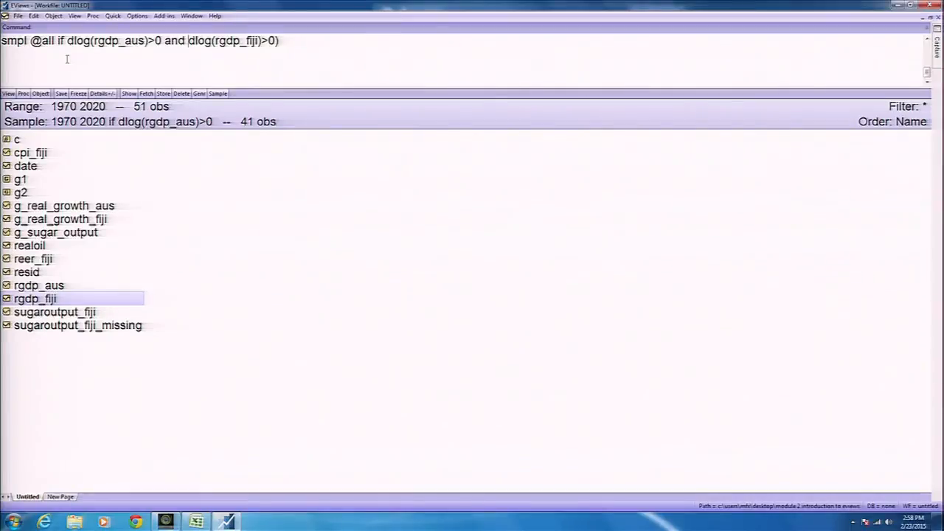
{"action": "key", "text": "Delete"}
{"action": "type", "text": "("}
{"action": "key", "text": "Return"}
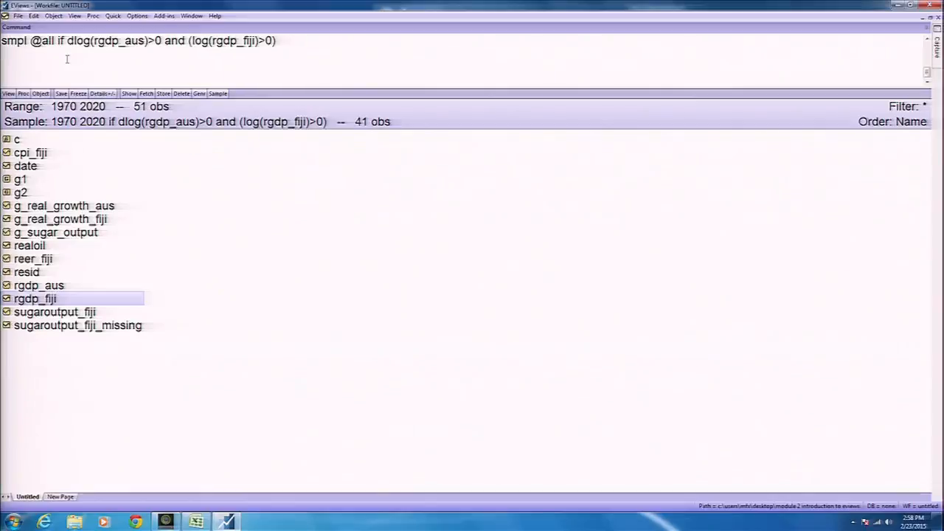
Try to change log to dlog in the rgdp_fiji condition and rerun the sample command
{"action": "key", "text": "Right"}
{"action": "key", "text": "Right"}
{"action": "key", "text": "Right"}
{"action": "key", "text": "Right"}
{"action": "key", "text": "Right"}
{"action": "key", "text": "Right"}
{"action": "key", "text": "Right"}
{"action": "key", "text": "Right"}
{"action": "key", "text": "Right"}
{"action": "key", "text": "Right"}
{"action": "key", "text": "Right"}
{"action": "key", "text": "Right"}
{"action": "key", "text": "Right"}
{"action": "key", "text": "Right"}
{"action": "key", "text": "Right"}
{"action": "key", "text": "Right"}
{"action": "key", "text": "Right"}
{"action": "key", "text": "Right"}
{"action": "key", "text": "Right"}
{"action": "key", "text": "Right"}
{"action": "key", "text": "Right"}
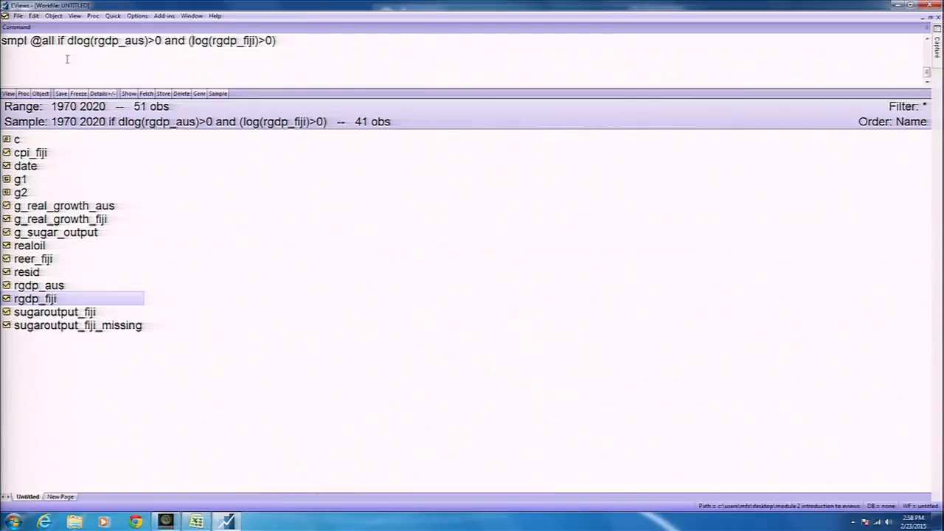
{"action": "type", "text": "d"}
{"action": "key", "text": "Delete"}
{"action": "key", "text": "Return"}
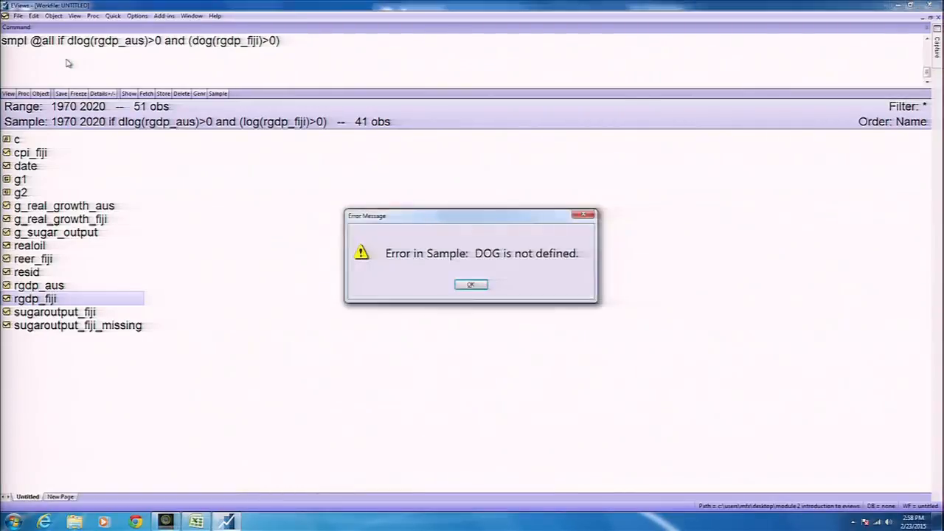
{"action": "key", "text": "Return"}
{"action": "key", "text": "Up"}
{"action": "key", "text": "Right"}
{"action": "key", "text": "Down"}
{"action": "key", "text": "Right"}
{"action": "key", "text": "Right"}
{"action": "key", "text": "Right"}
{"action": "key", "text": "Right"}
{"action": "key", "text": "Right"}
{"action": "key", "text": "Right"}
{"action": "key", "text": "Right"}
{"action": "key", "text": "Right"}
{"action": "key", "text": "Right"}
{"action": "key", "text": "Right"}
{"action": "key", "text": "Right"}
{"action": "key", "text": "Right"}
{"action": "key", "text": "Right"}
{"action": "key", "text": "Right"}
{"action": "key", "text": "Right"}
{"action": "key", "text": "Right"}
{"action": "key", "text": "Right"}
{"action": "key", "text": "Right"}
{"action": "key", "text": "Right"}
{"action": "key", "text": "Right"}
{"action": "key", "text": "Right"}
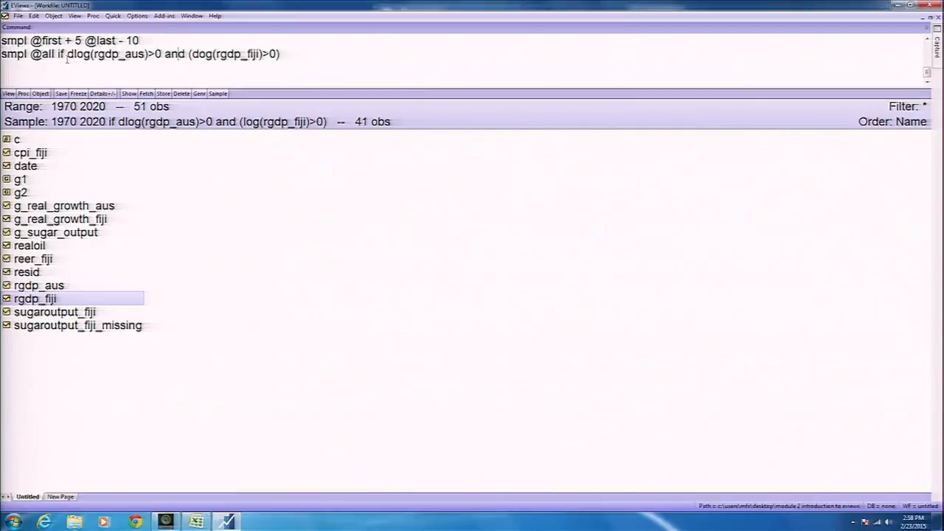
{"action": "key", "text": "Delete"}
{"action": "type", "text": "l"}
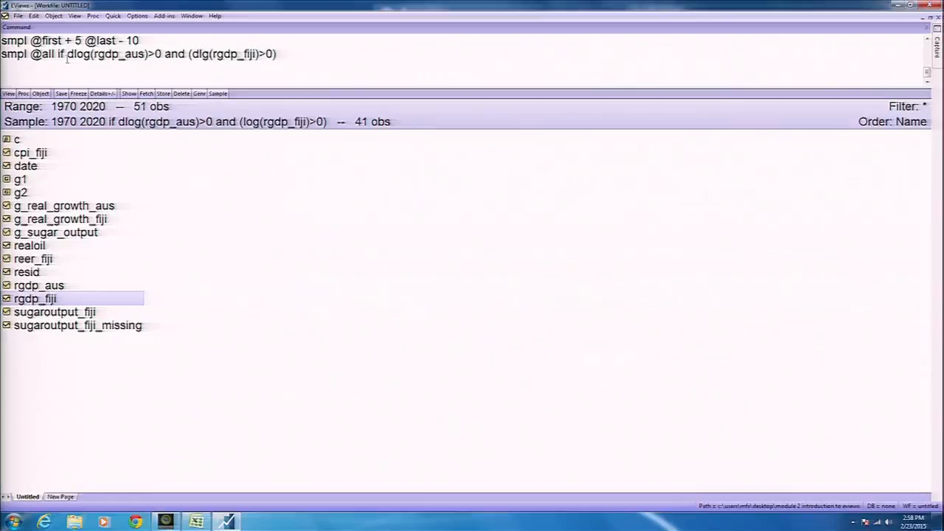
{"action": "type", "text": "o"}
{"action": "key", "text": "Return"}
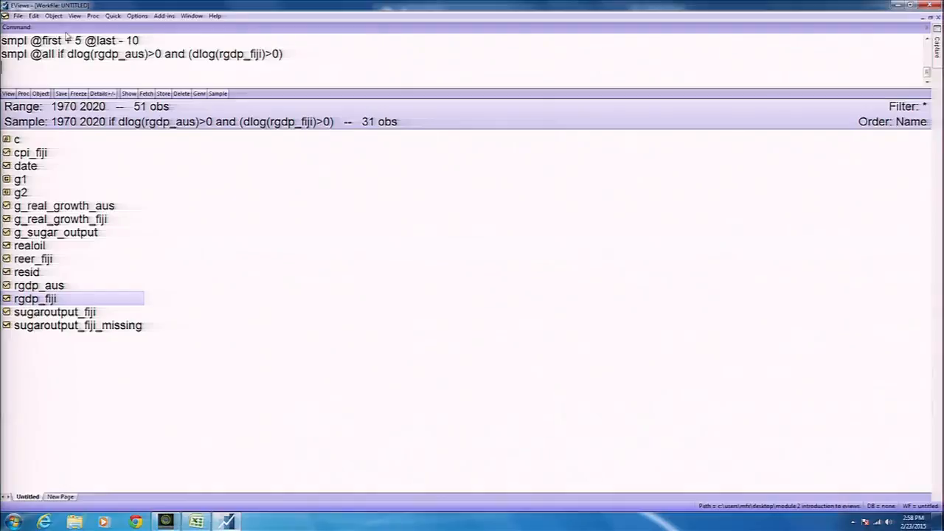
{"action": "left_click", "coordinate": [8, 93]}
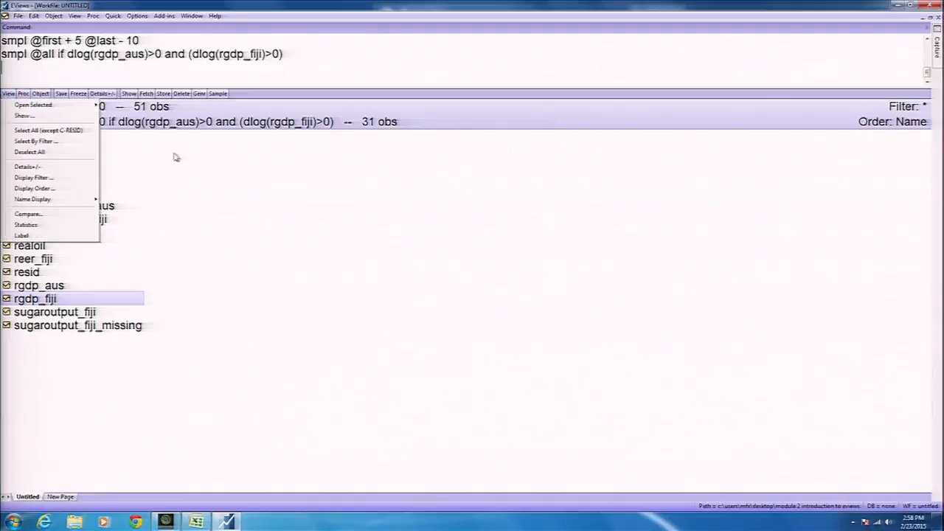
{"action": "left_click", "coordinate": [248, 215]}
{"action": "left_click", "coordinate": [8, 93]}
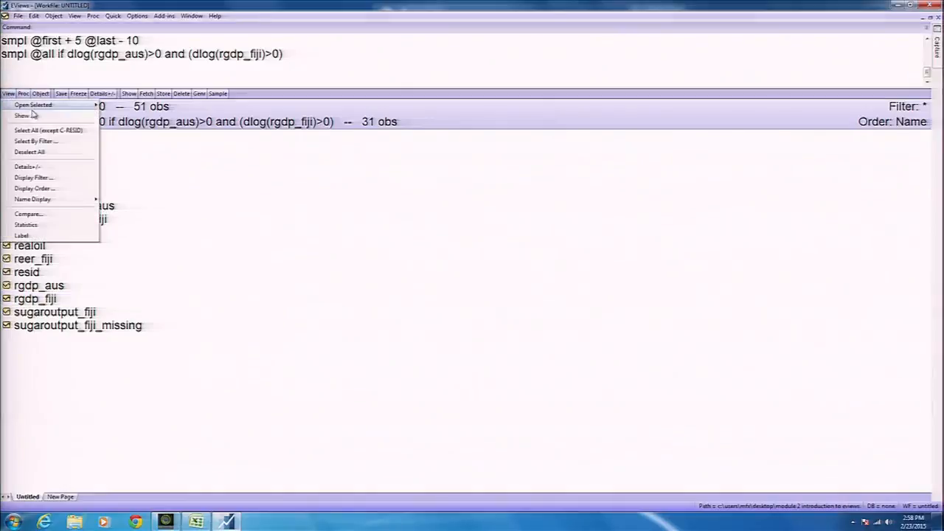
{"action": "mouse_move", "coordinate": [34, 105]}
{"action": "left_click", "coordinate": [133, 105]}
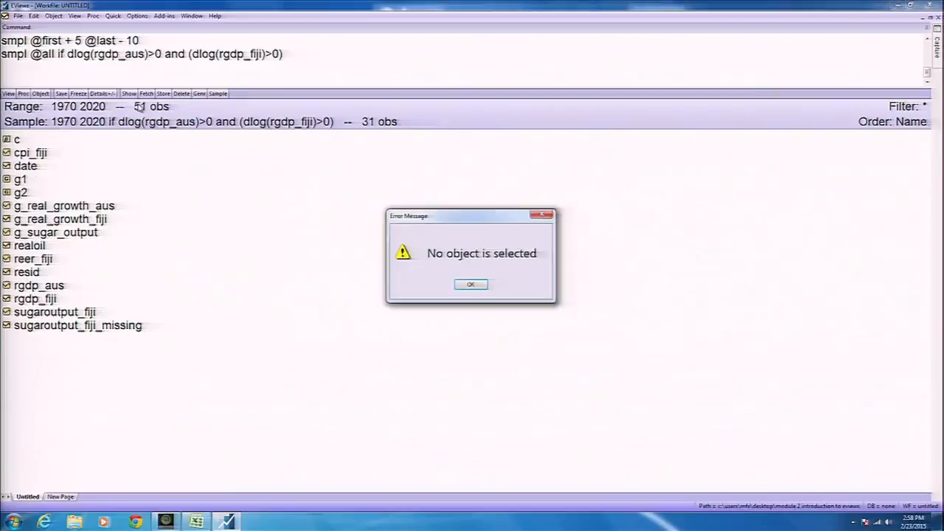
{"action": "left_click", "coordinate": [471, 285]}
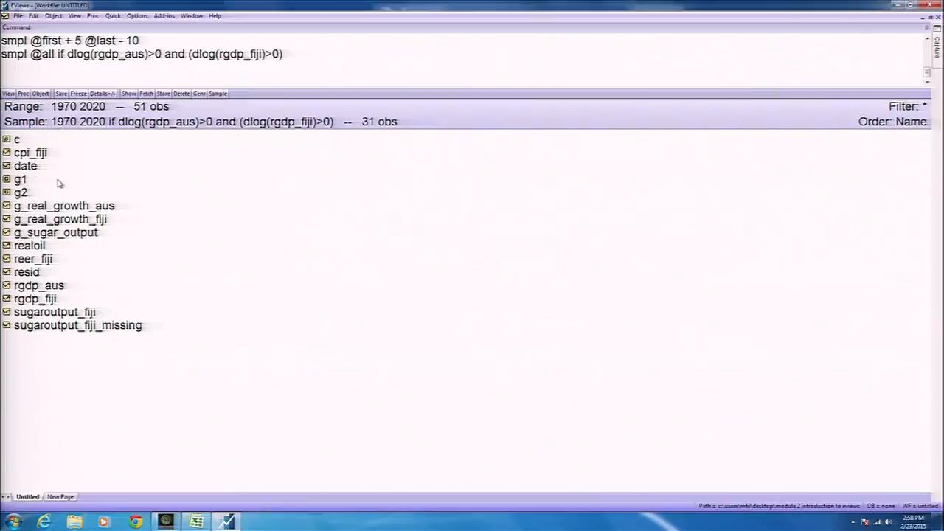
Select the rgdp_aus and rgdp_fiji series and open them together as a group
{"action": "left_click", "coordinate": [61, 184]}
{"action": "left_click", "coordinate": [66, 270]}
{"action": "left_click", "coordinate": [70, 288]}
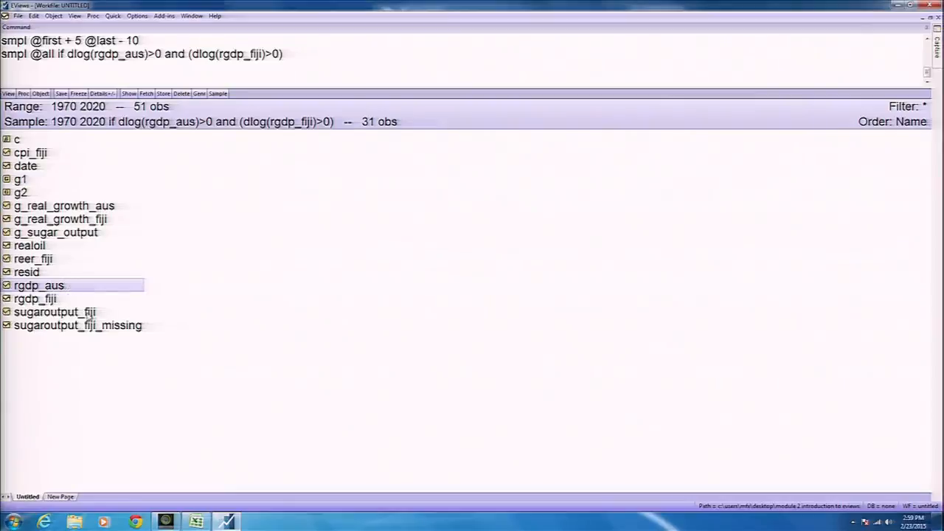
{"action": "left_click", "coordinate": [64, 299], "text": "ctrl"}
{"action": "right_click", "coordinate": [64, 298]}
{"action": "mouse_move", "coordinate": [133, 302]}
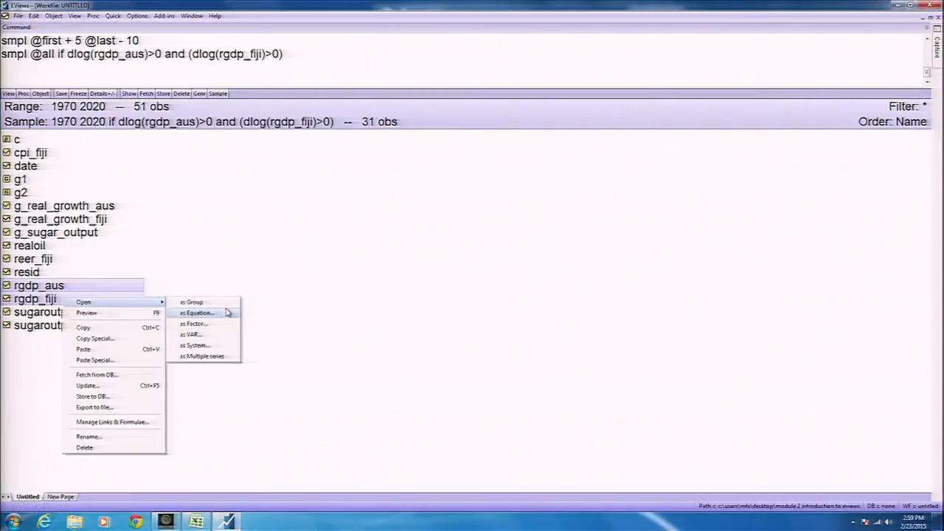
{"action": "left_click", "coordinate": [191, 301]}
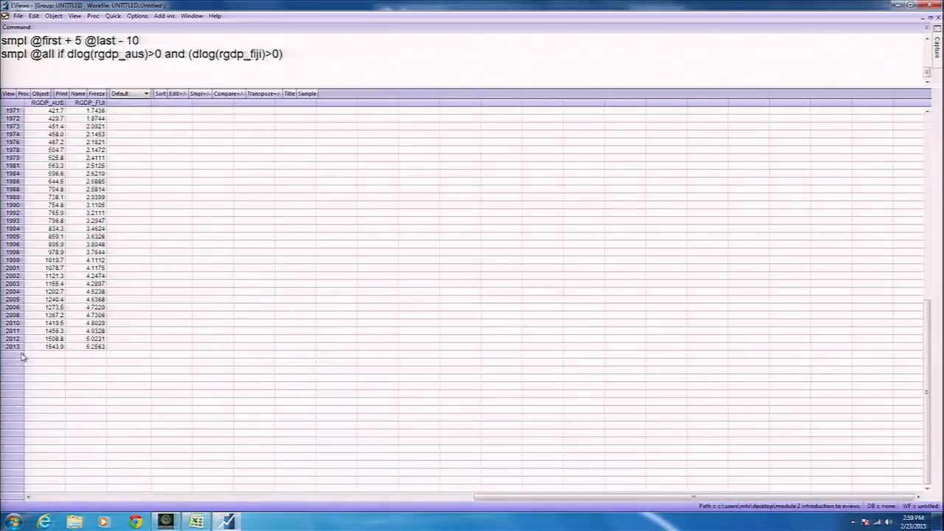
Show the group's descriptive statistics for the common sample
{"action": "left_click", "coordinate": [65, 351]}
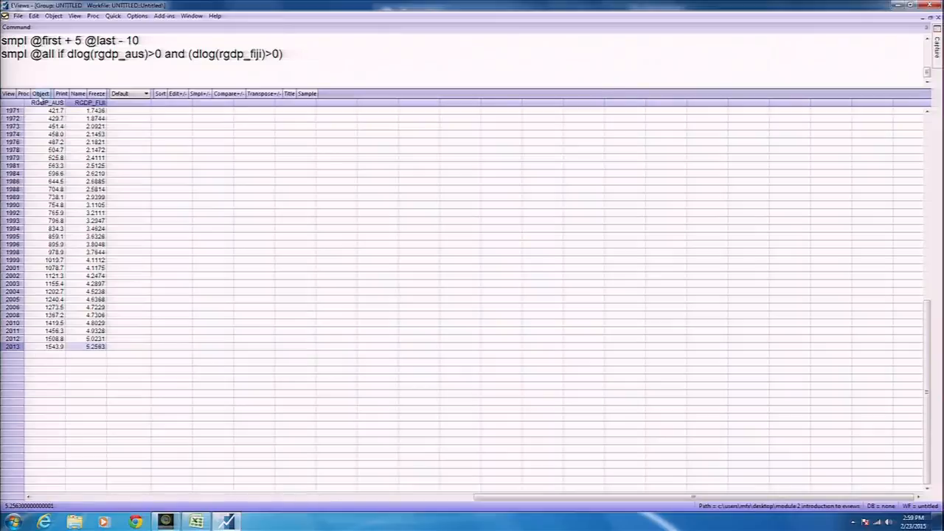
{"action": "left_click", "coordinate": [10, 95]}
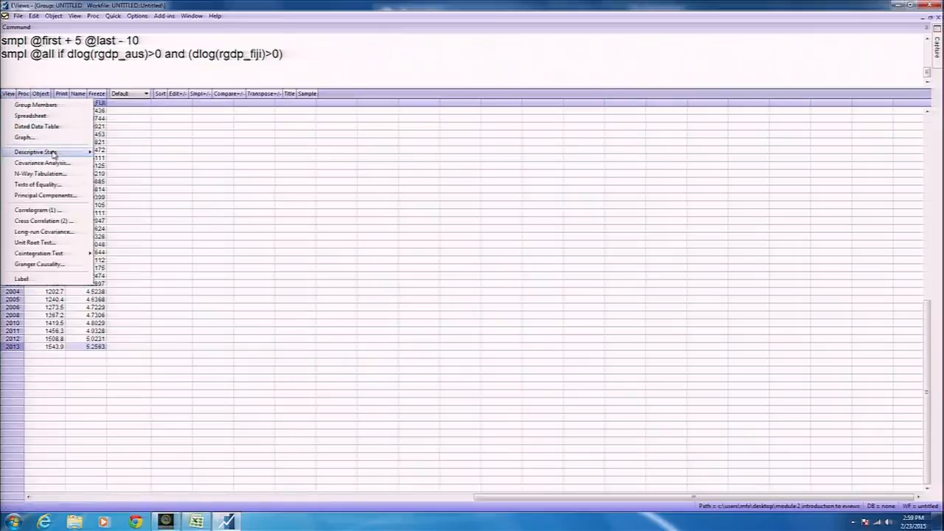
{"action": "mouse_move", "coordinate": [45, 152]}
{"action": "left_click", "coordinate": [137, 155]}
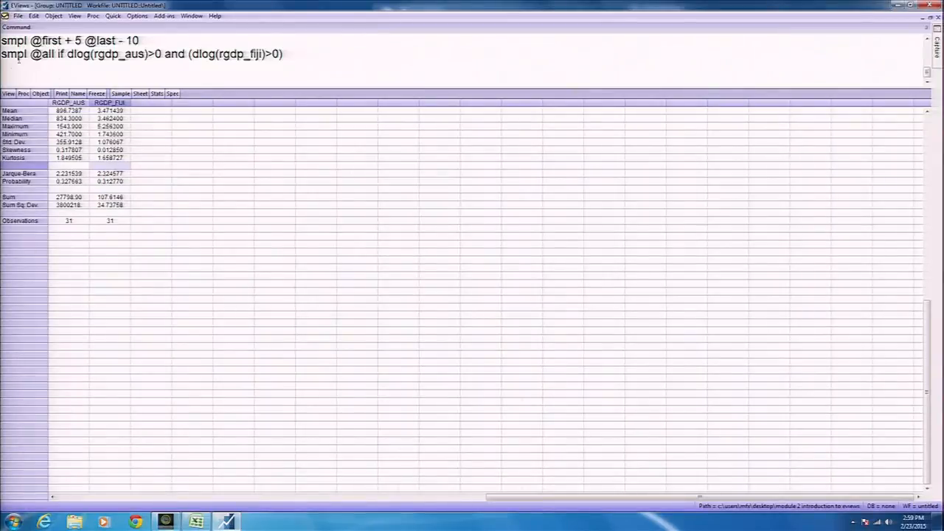
Show the group's descriptive statistics for the individual samples
{"action": "left_click", "coordinate": [10, 94]}
{"action": "mouse_move", "coordinate": [46, 152]}
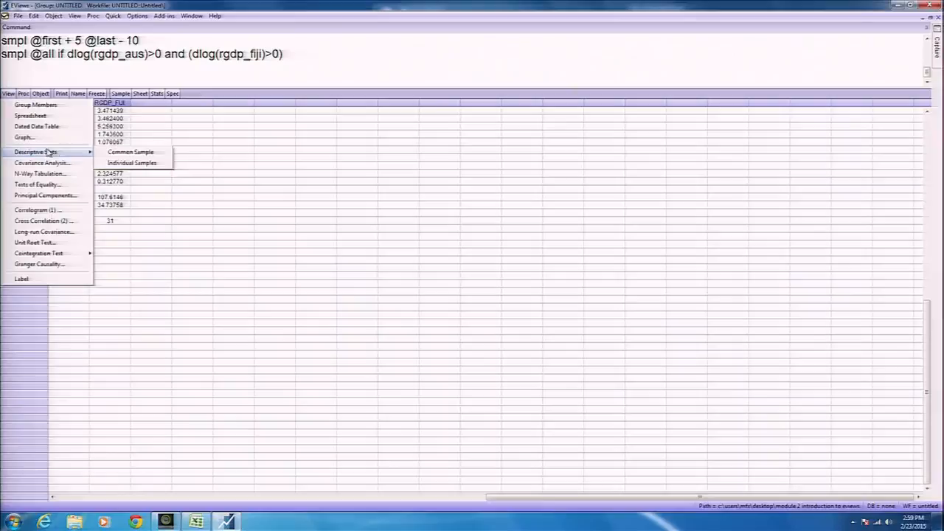
{"action": "left_click", "coordinate": [153, 163]}
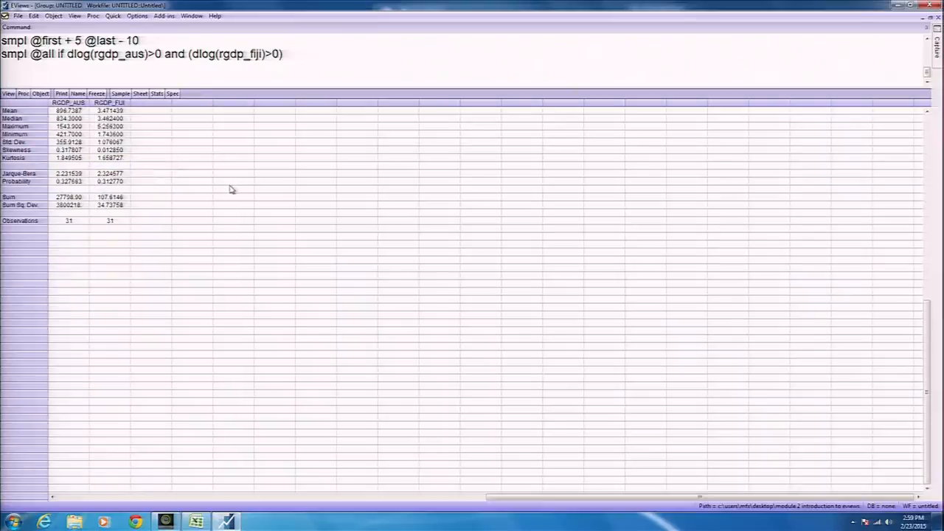